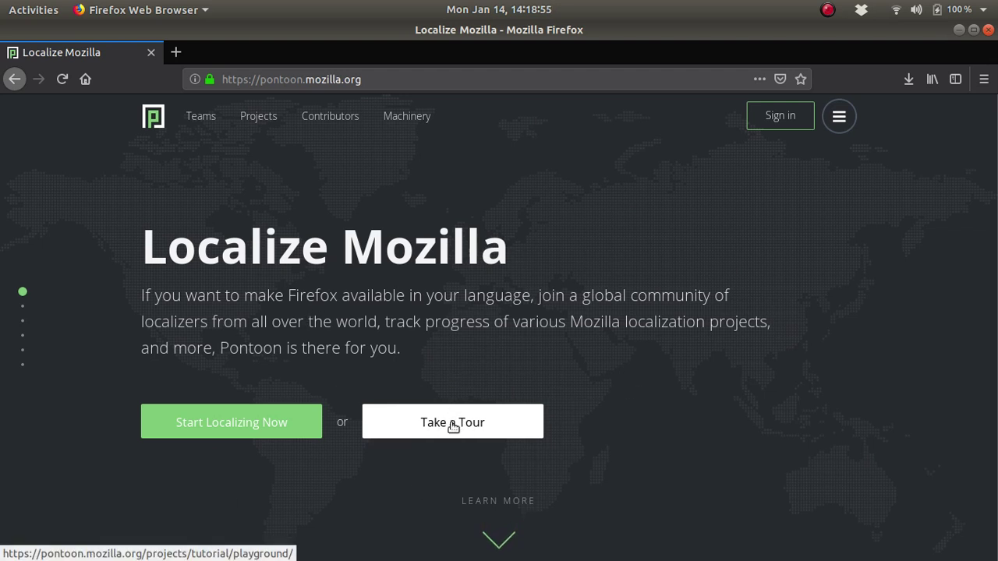
Step: Filter teams for 'hindi' and open the Hindi Tutorial playground's missing strings with the guided tour
left_click(457, 428)
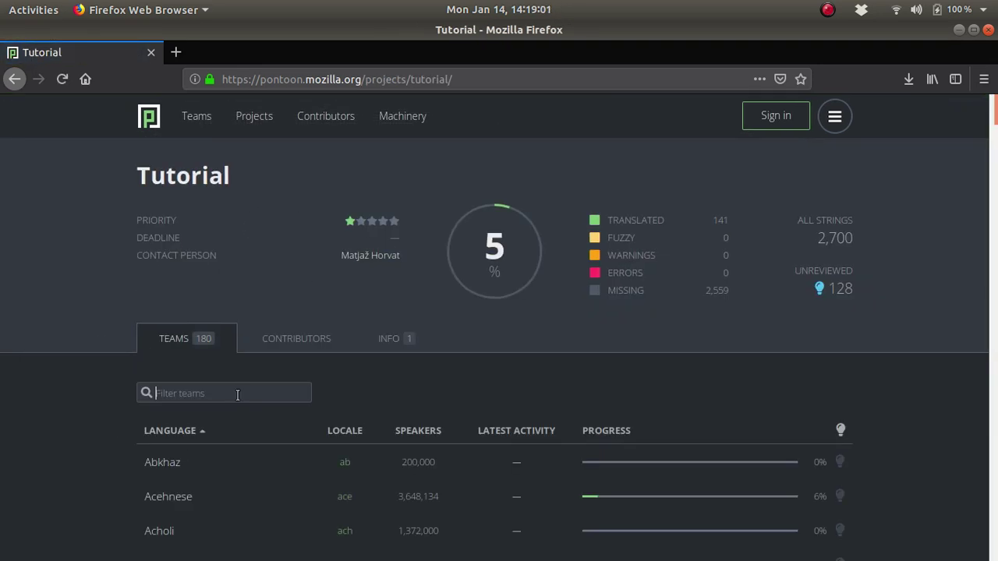
left_click(238, 396)
type("hindi")
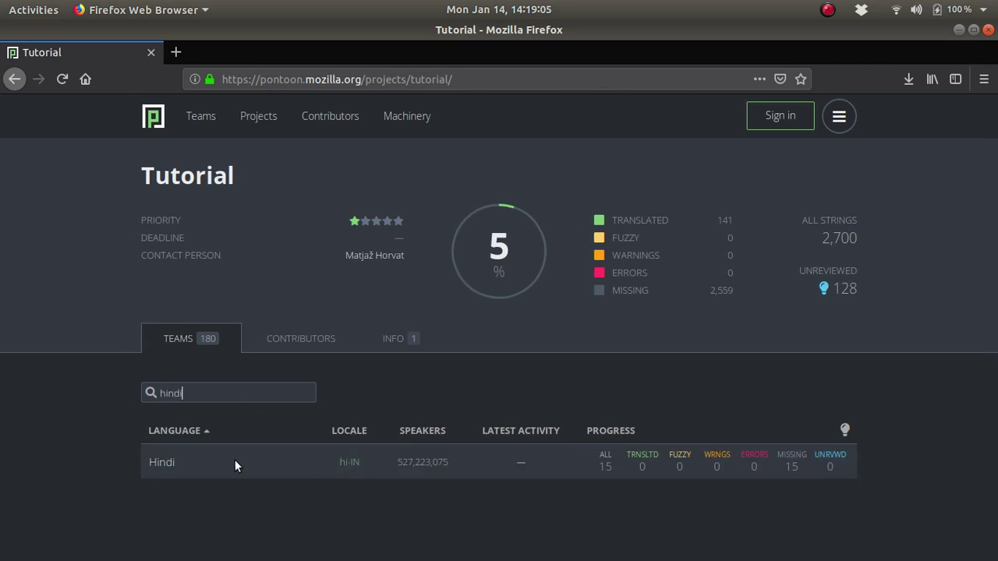
left_click(161, 463)
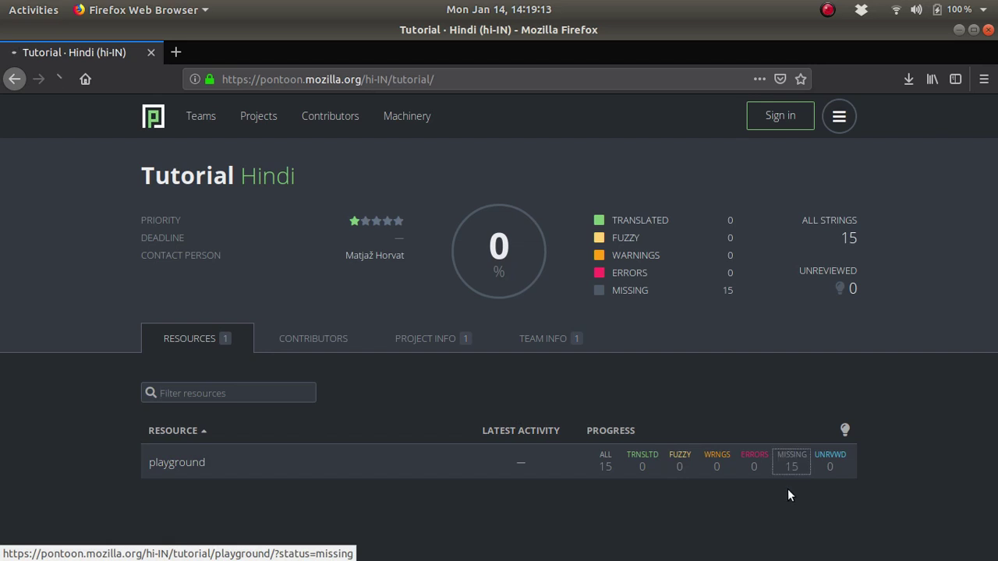
left_click(794, 465)
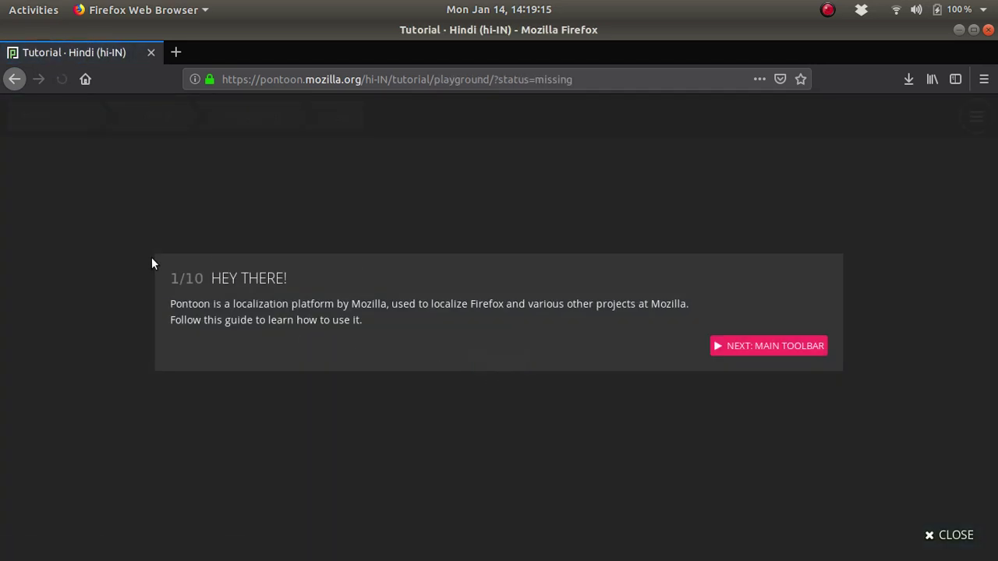
Step: Advance the guided tour through the Main Toolbar, String List and Filters steps
left_click(775, 346)
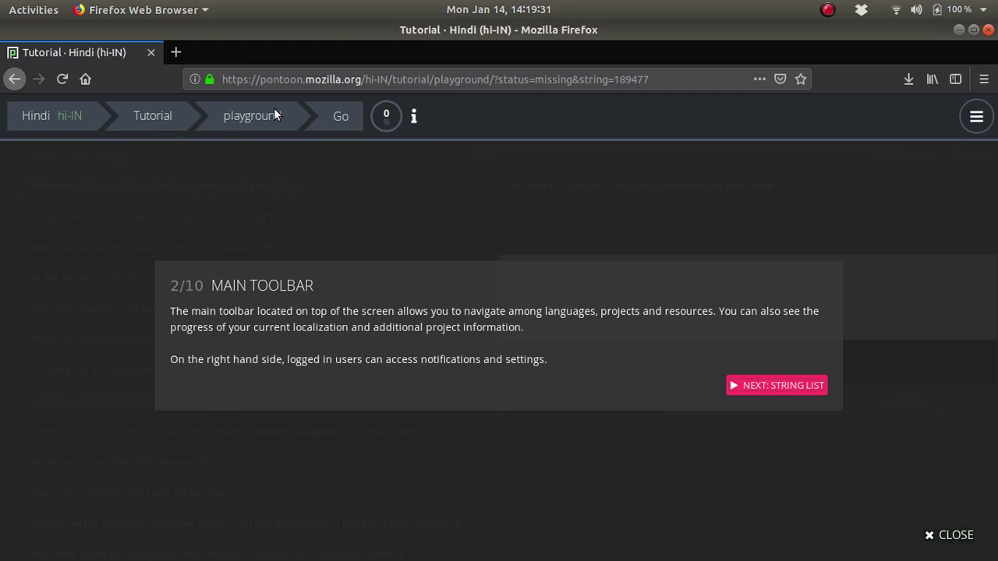
left_click(778, 387)
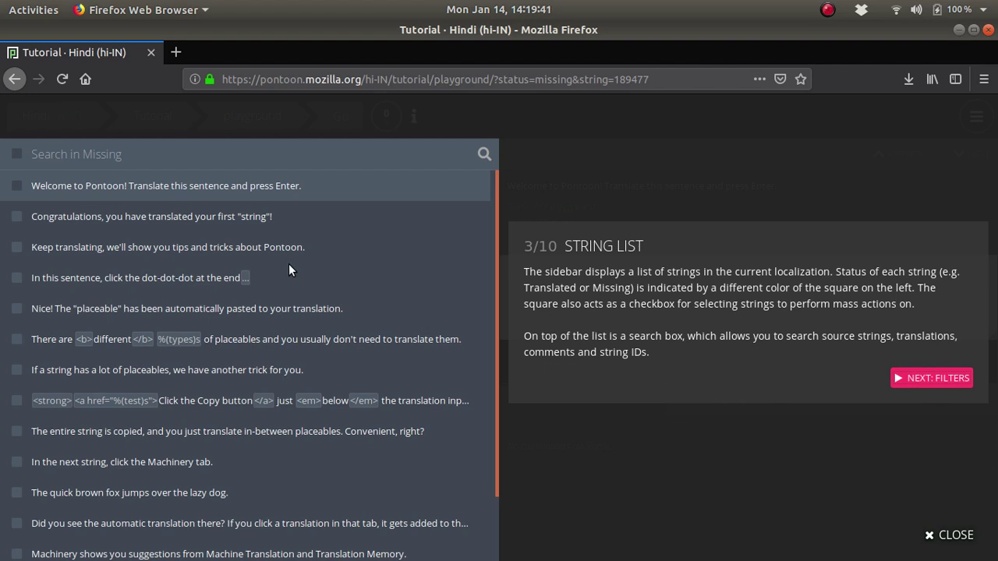
left_click(942, 382)
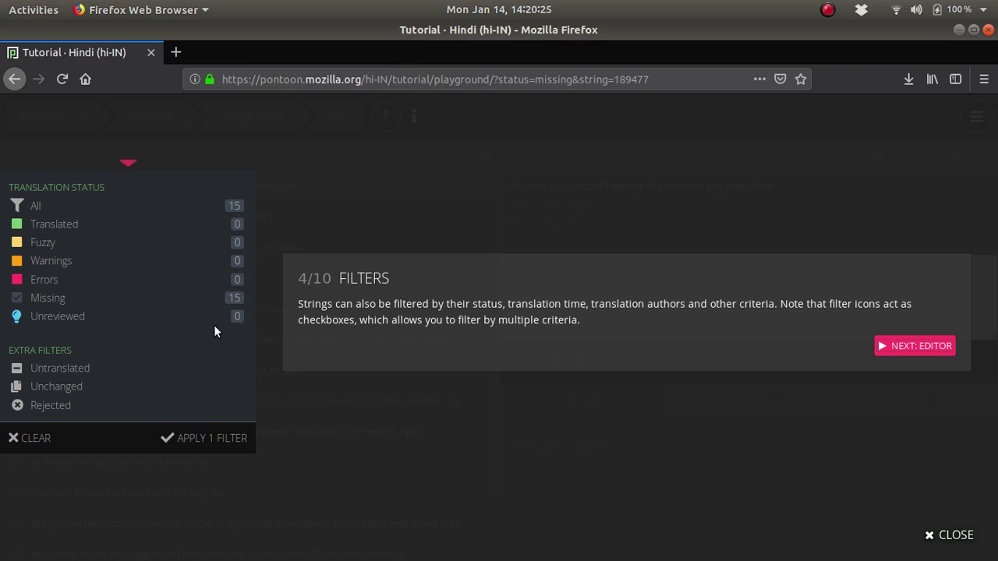
Step: Step the tour through Editor, Submit a Translation, History, Machinery and Locales to step 10/10
left_click(909, 346)
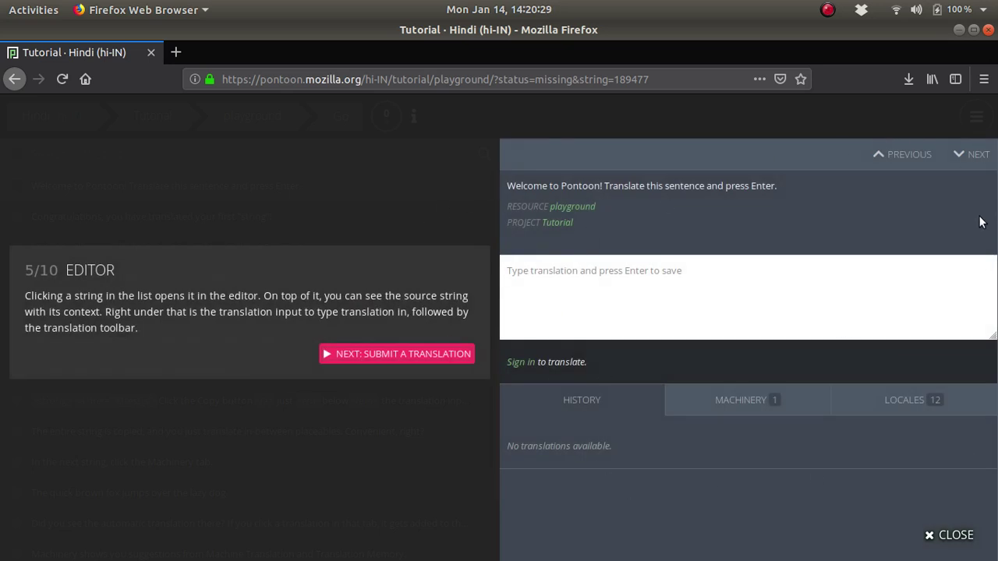
left_click(398, 353)
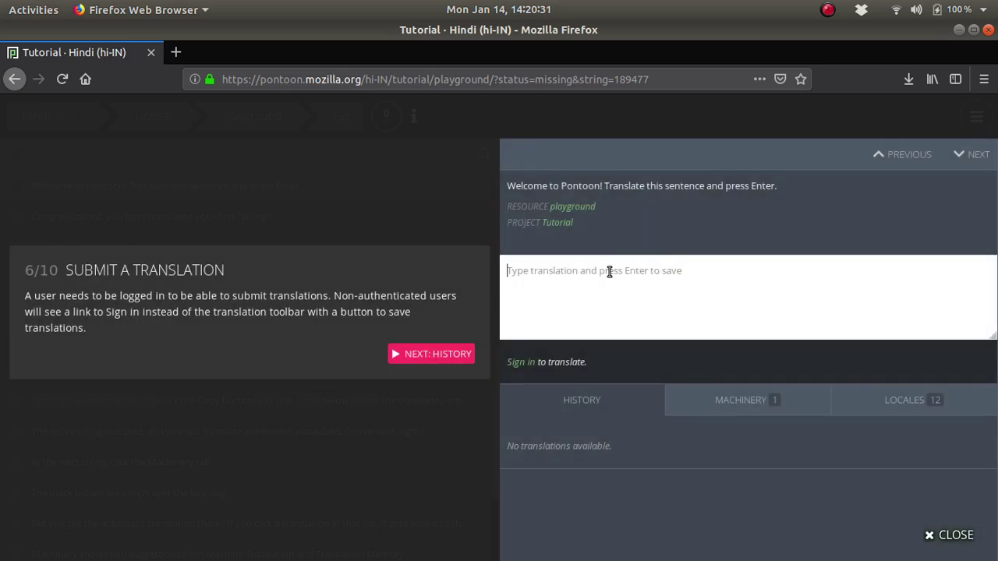
left_click(460, 353)
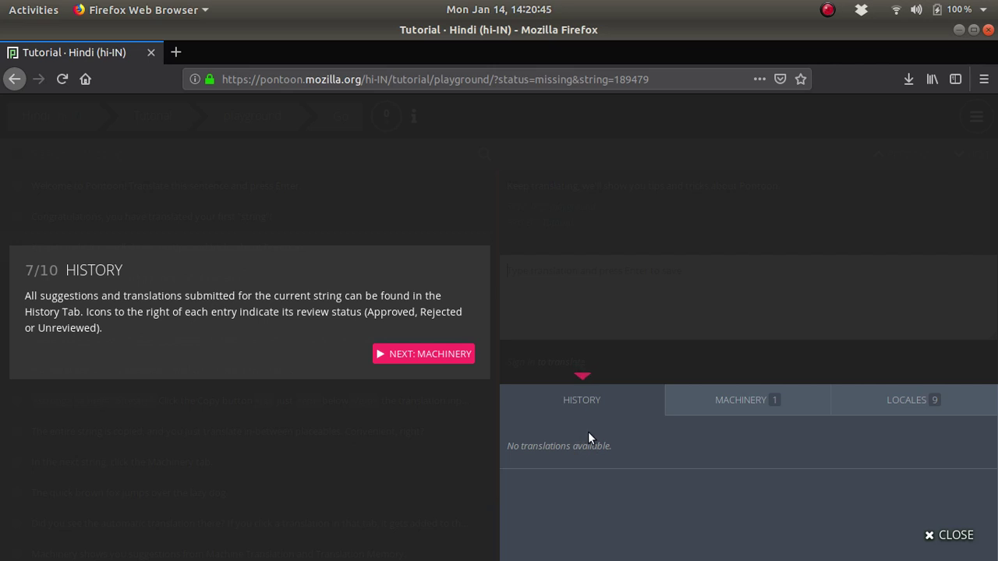
left_click(445, 354)
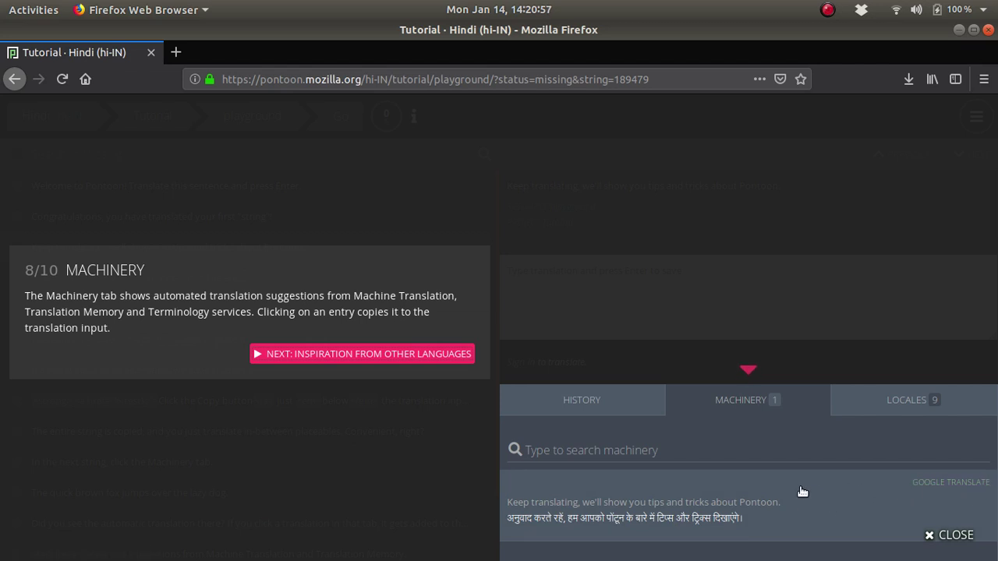
left_click(362, 354)
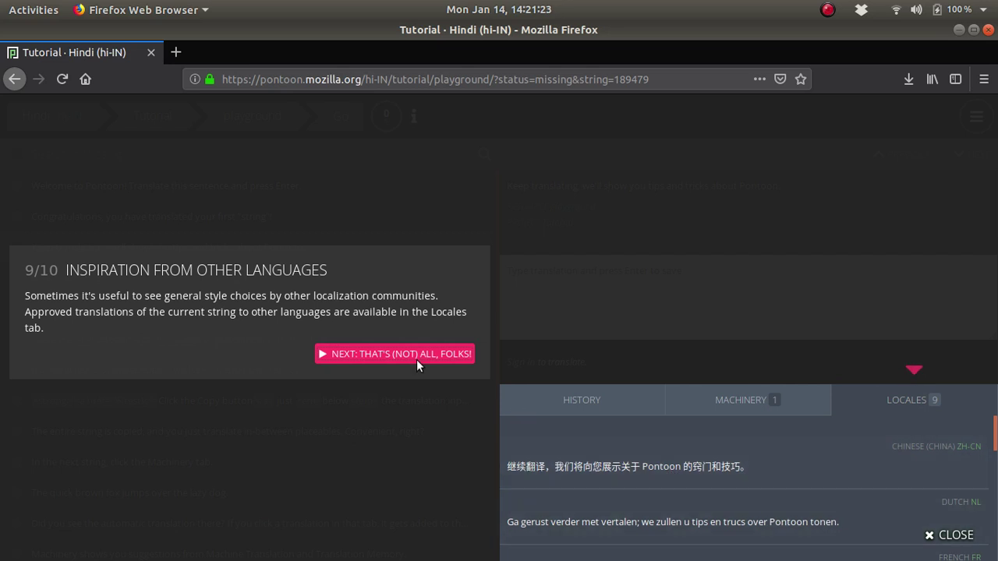
left_click(392, 353)
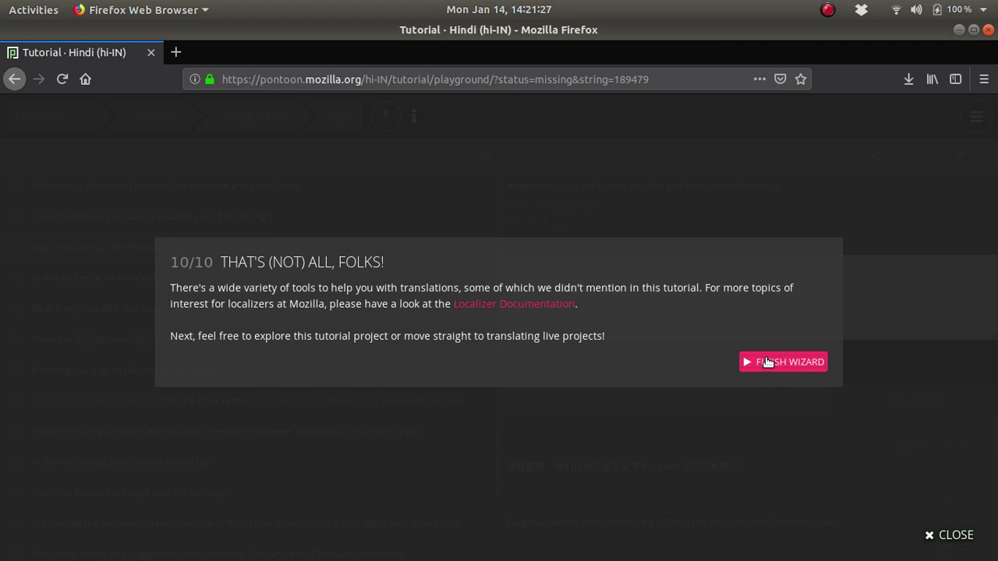
Step: Finish the tour, return to the Pontoon home page, and sign in with the Firefox account
left_click(768, 361)
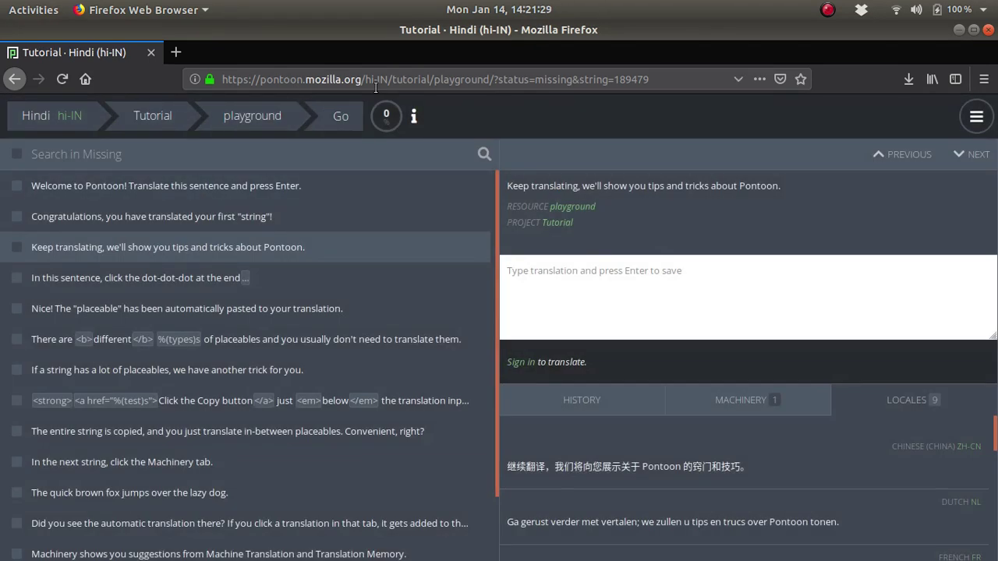
left_click_drag(368, 78, 691, 91)
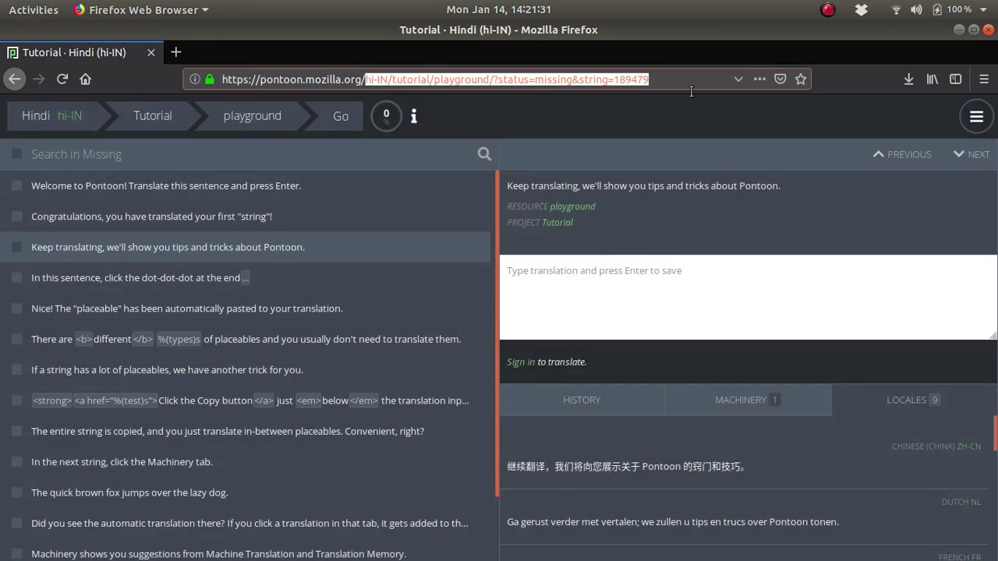
key("BackSpace")
key("Return")
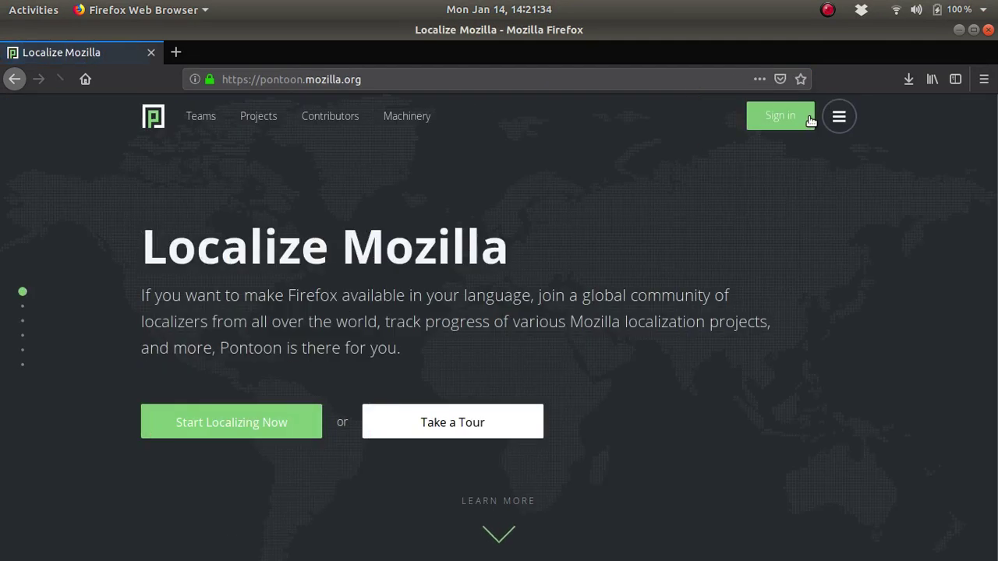
left_click(807, 119)
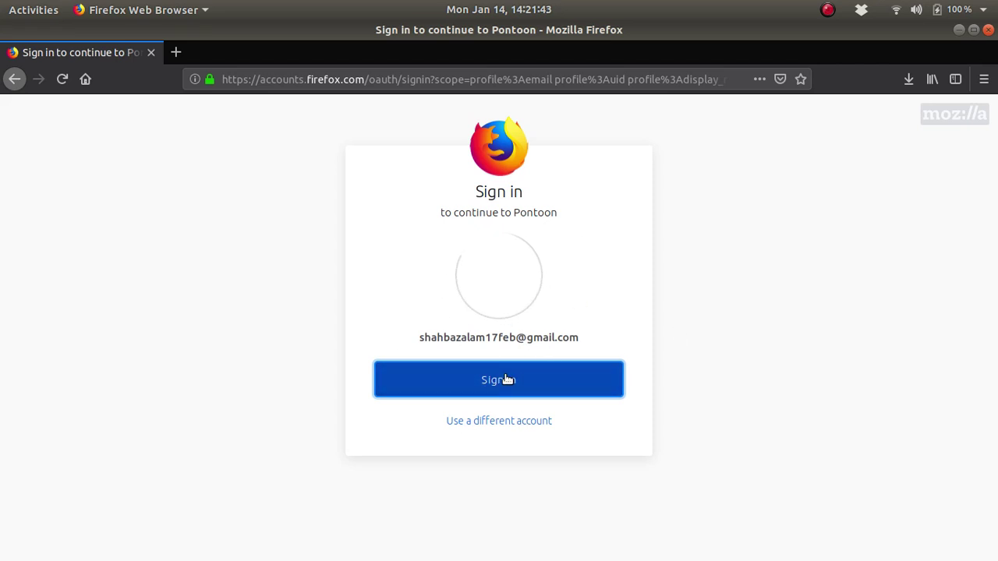
left_click(506, 379)
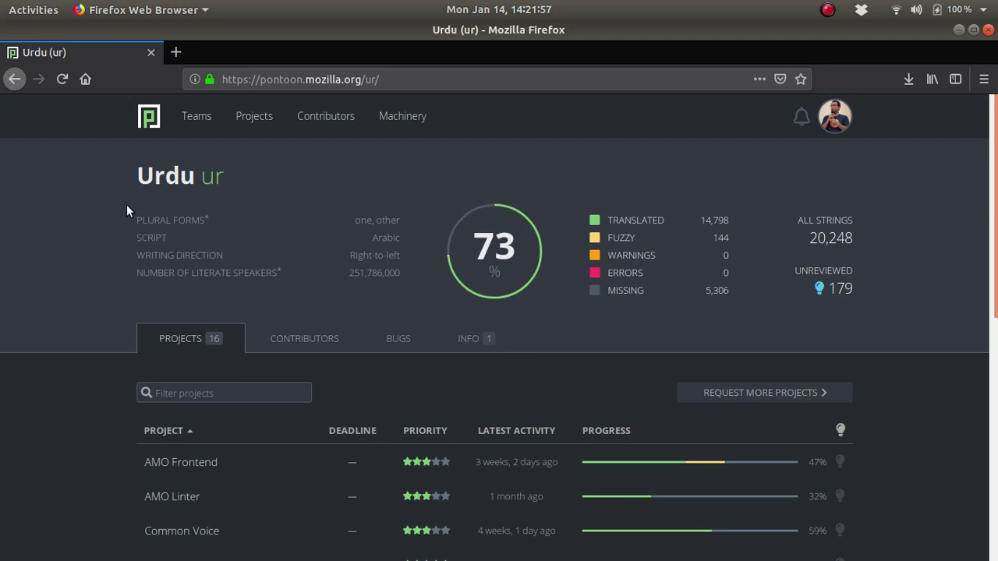
Step: Filter teams for 'hind', open the Hindi (hi-IN) team page and browse its 19 projects
left_click(195, 115)
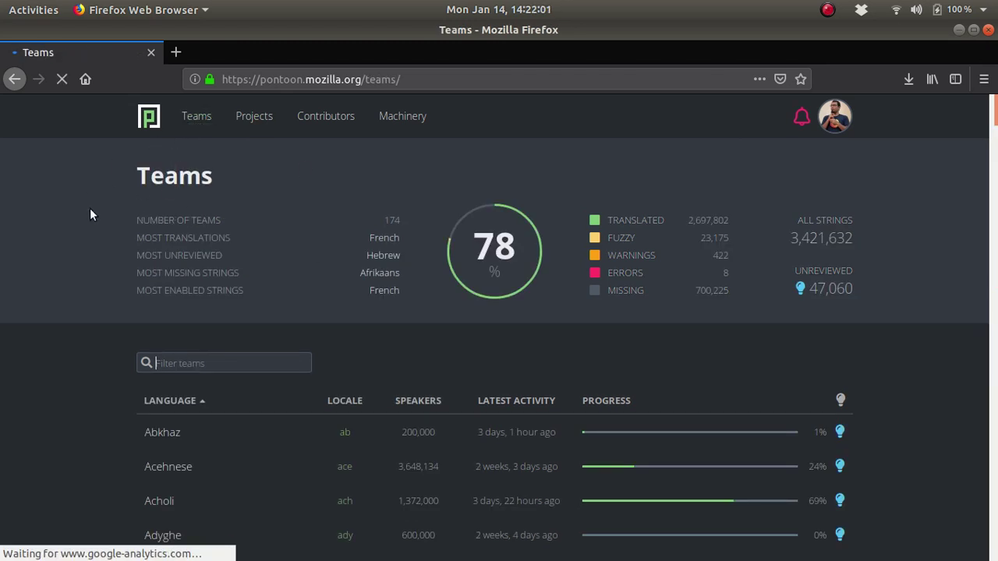
type("hindi")
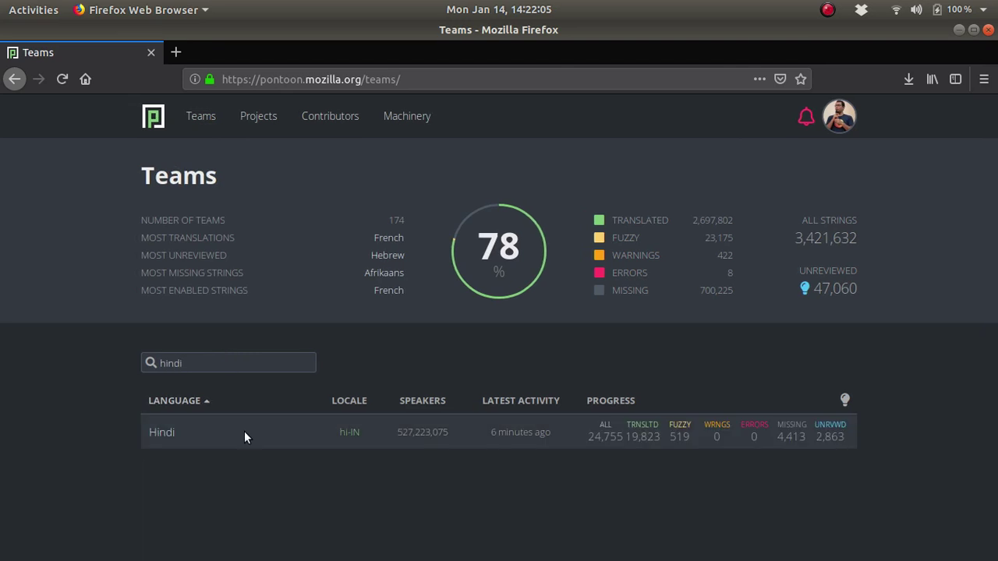
left_click(348, 435)
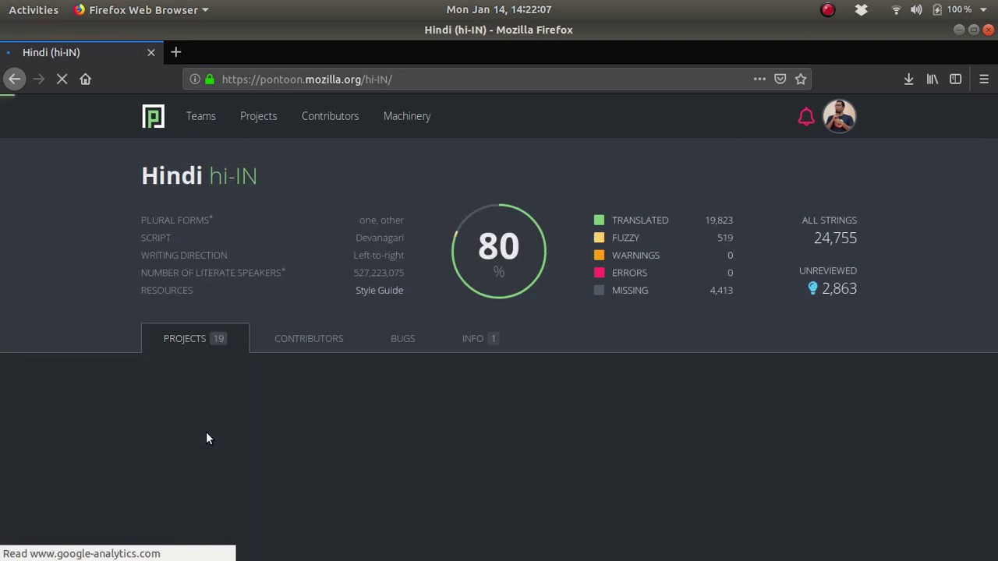
scroll(110, 432, "down", 5)
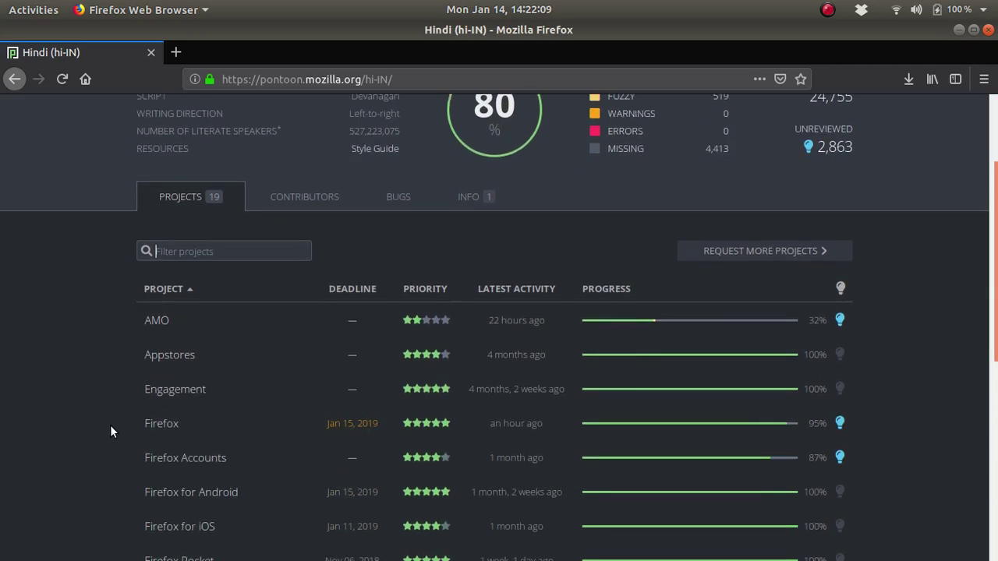
scroll(111, 426, "down", 3)
scroll(111, 425, "up", 7)
scroll(111, 425, "down", 6)
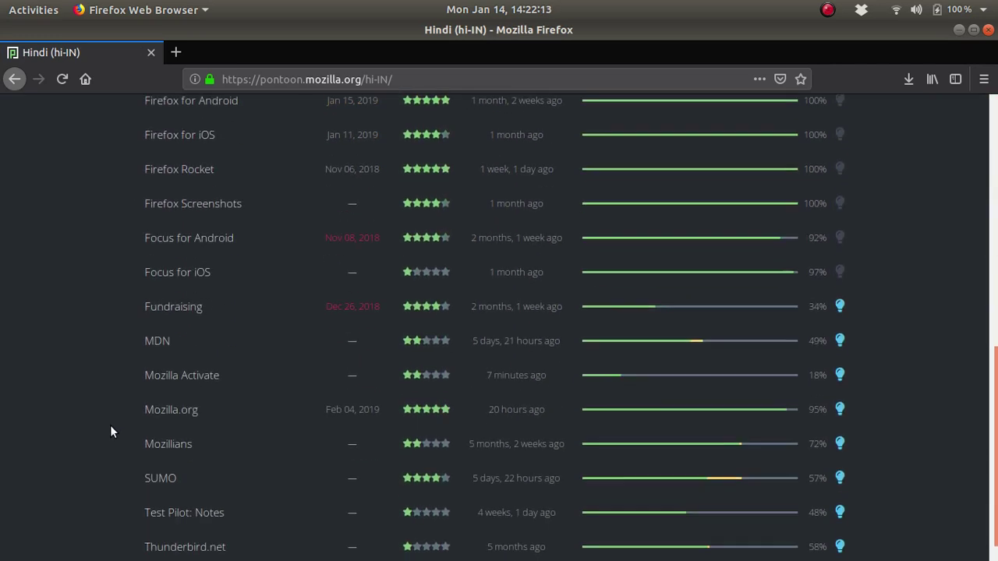
scroll(111, 426, "up", 6)
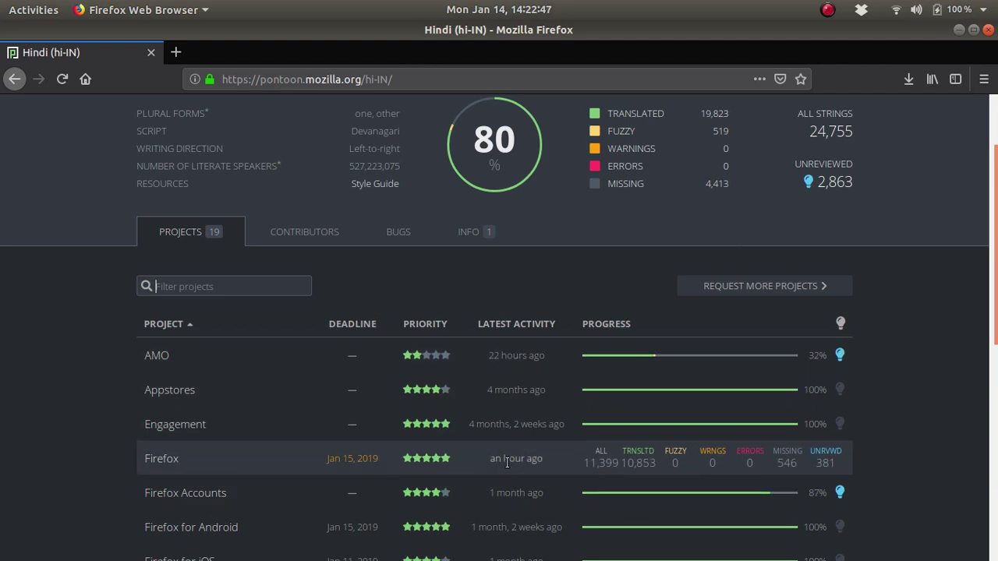
mouse_move(504, 461)
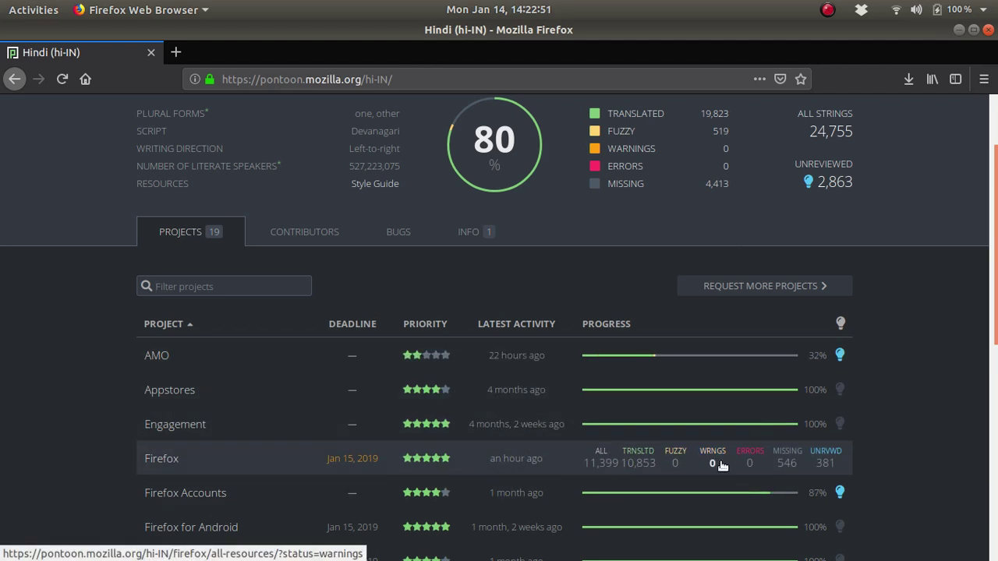
left_click(786, 463)
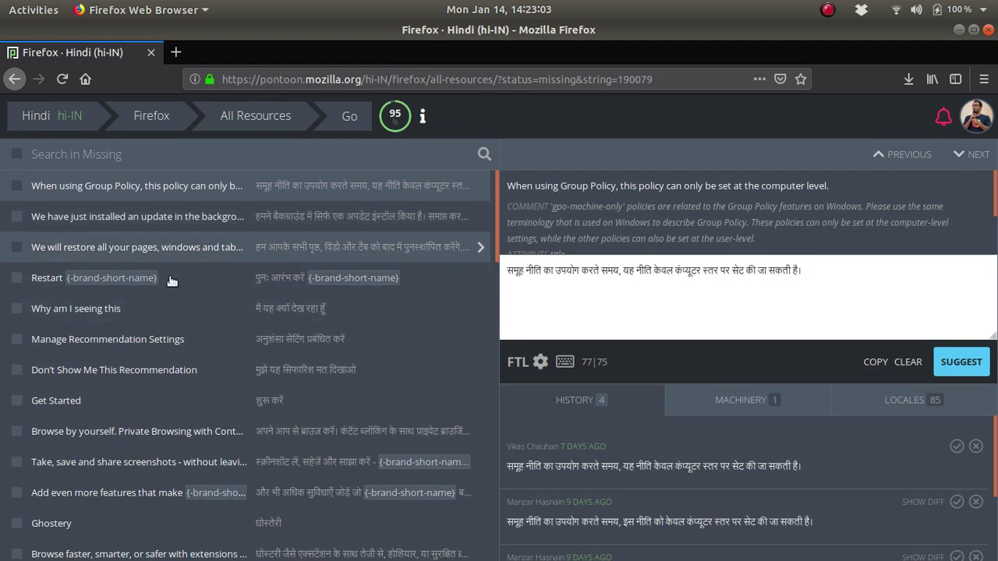
left_click(227, 316)
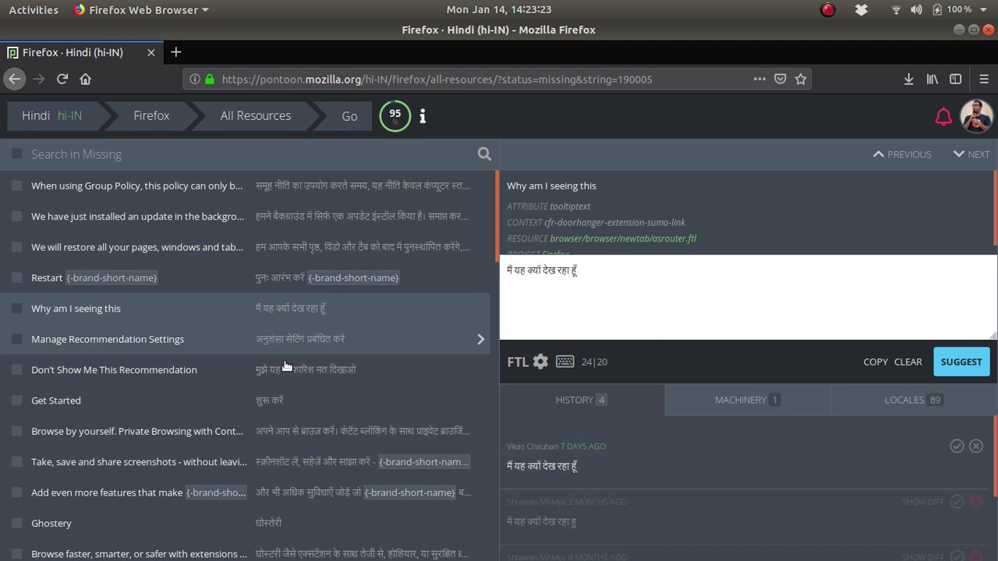
scroll(199, 381, "down", 1)
scroll(196, 378, "down", 5)
scroll(197, 379, "up", 5)
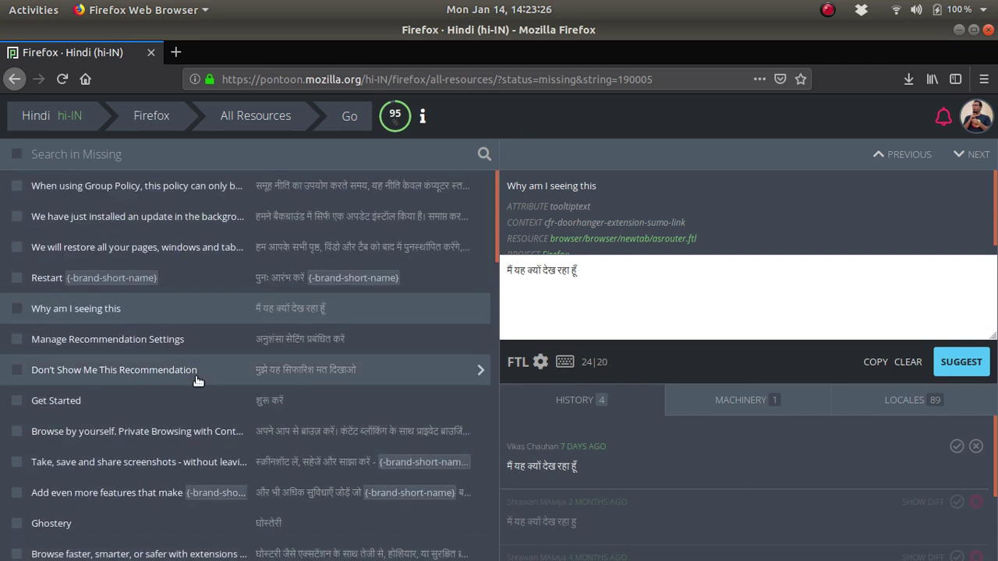
left_click(16, 153)
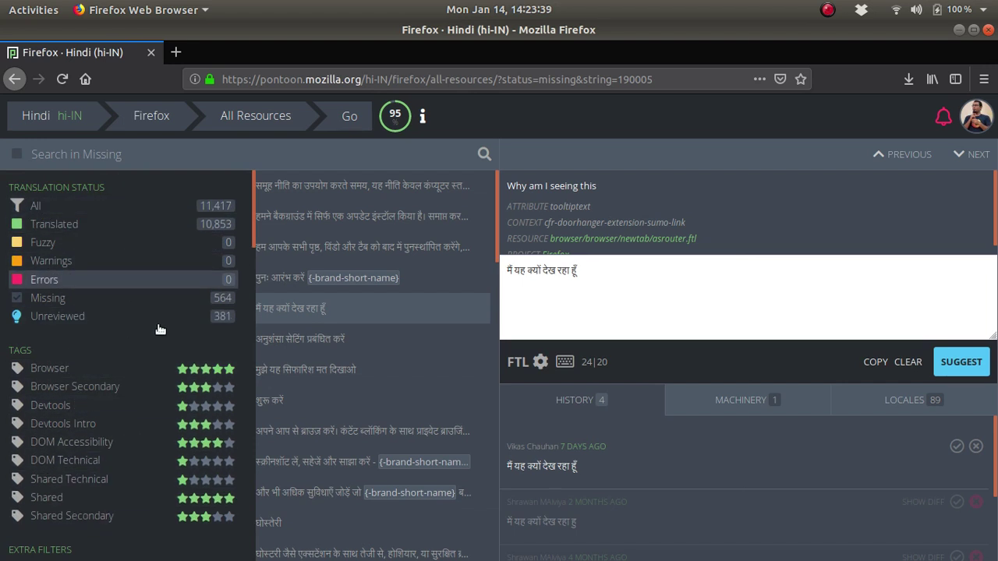
scroll(110, 333, "down", 6)
scroll(110, 333, "up", 6)
left_click(607, 256)
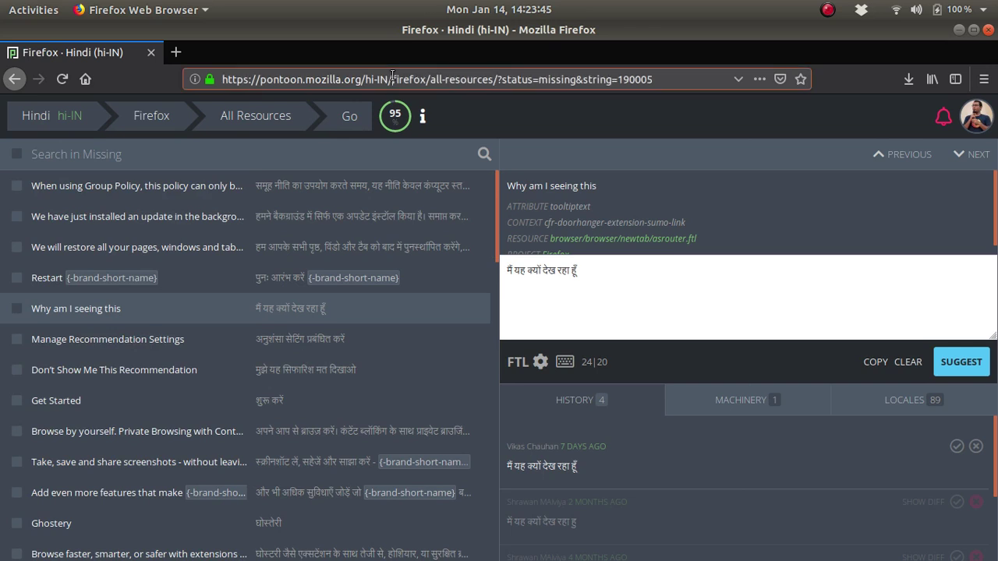
left_click_drag(393, 79, 727, 92)
key("BackSpace")
key("Return")
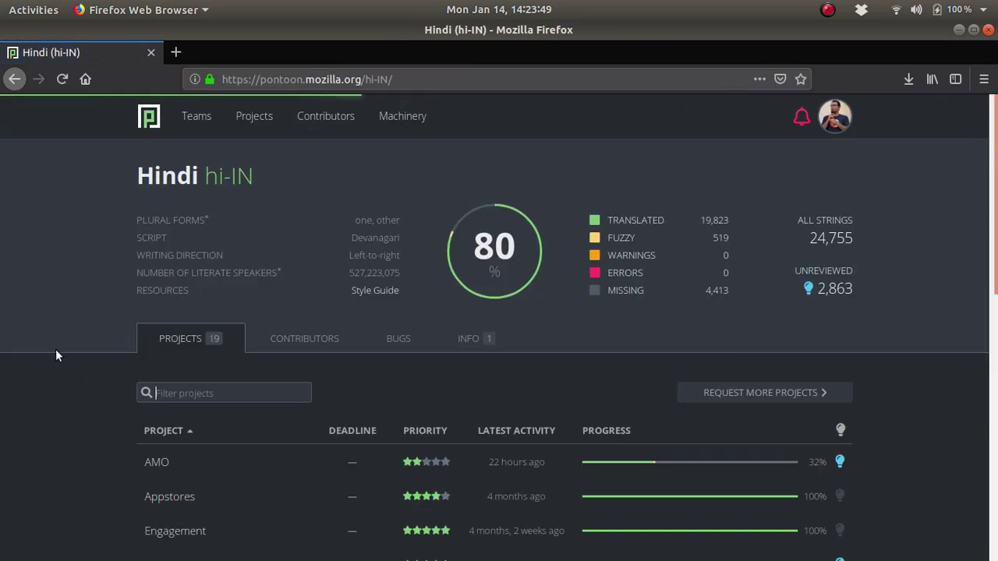
Step: Show the Hindi team's Contributors tab and scroll through its 76 ranked contributors
left_click(330, 345)
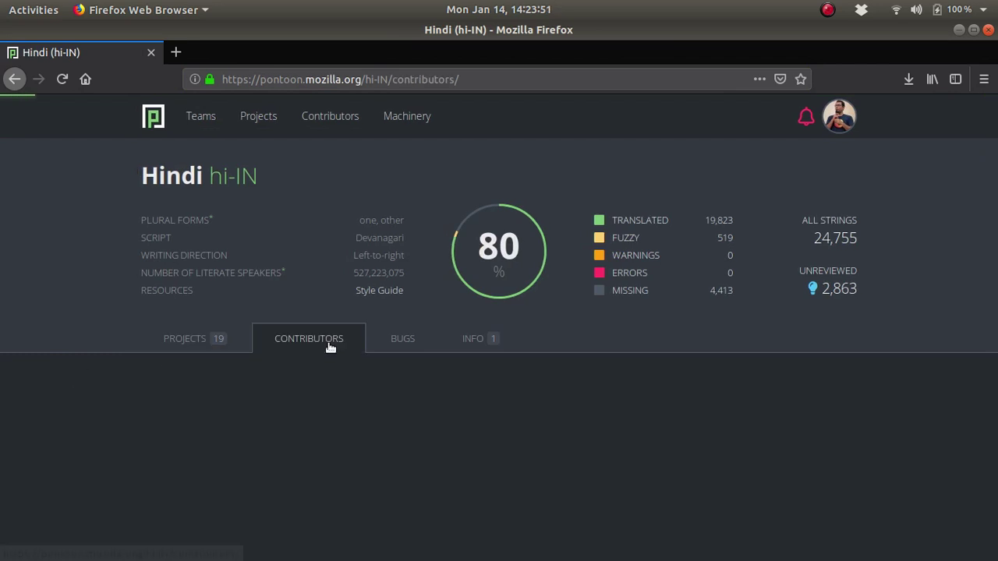
scroll(77, 395, "down", 5)
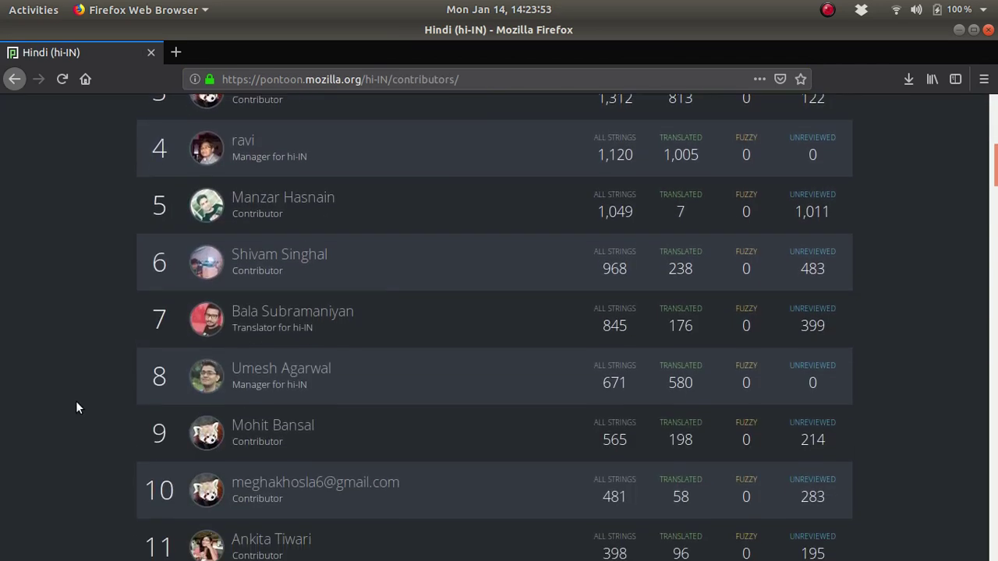
scroll(76, 401, "down", 3)
scroll(75, 401, "up", 8)
scroll(76, 401, "up", 4)
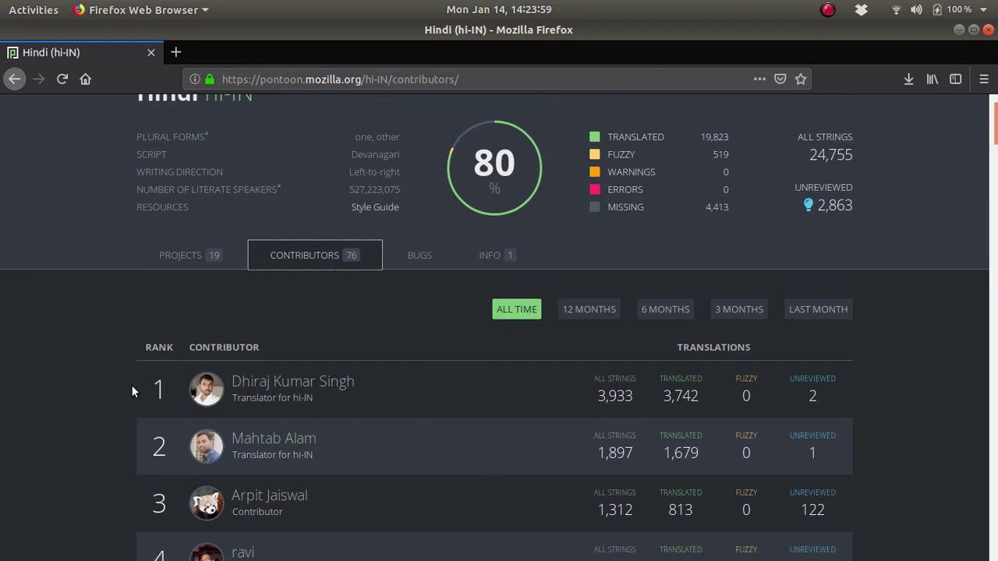
scroll(67, 352, "up", 1)
scroll(67, 353, "down", 4)
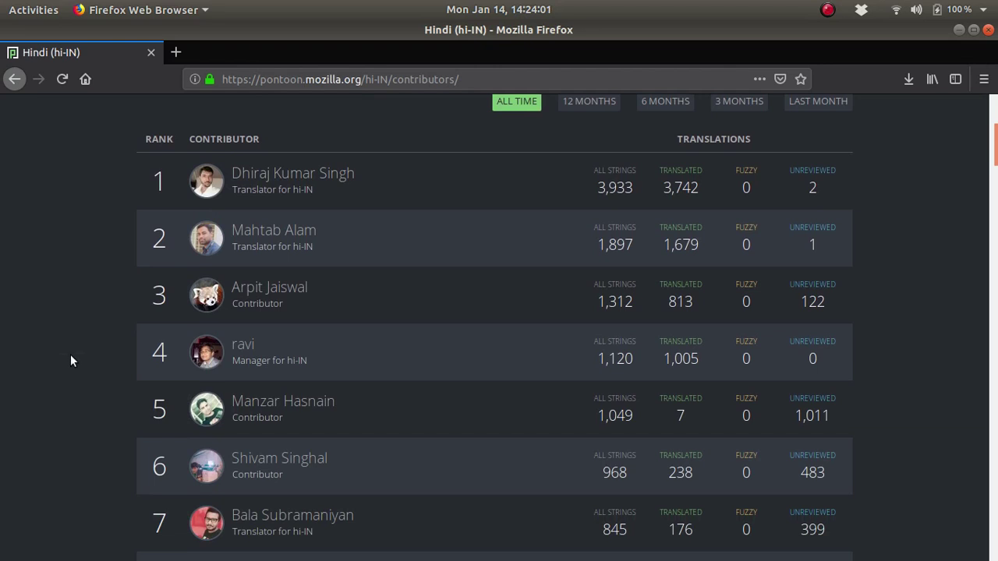
scroll(437, 273, "up", 2)
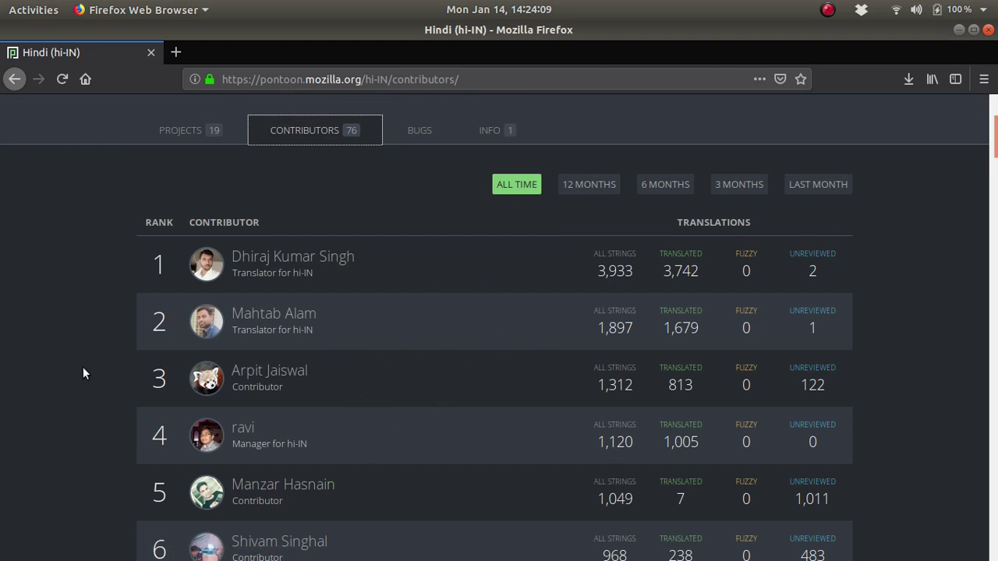
scroll(82, 366, "up", 1)
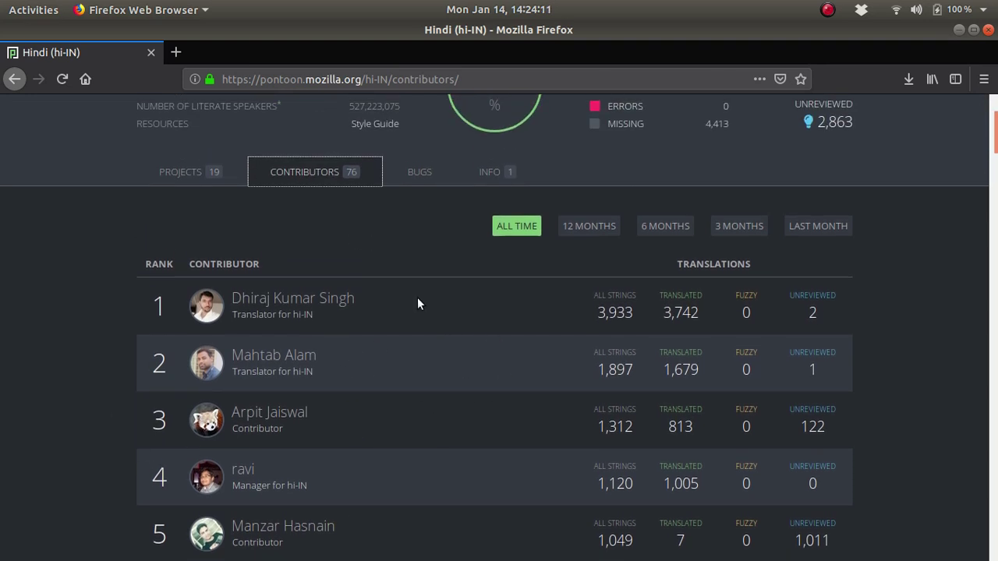
scroll(502, 404, "down", 20)
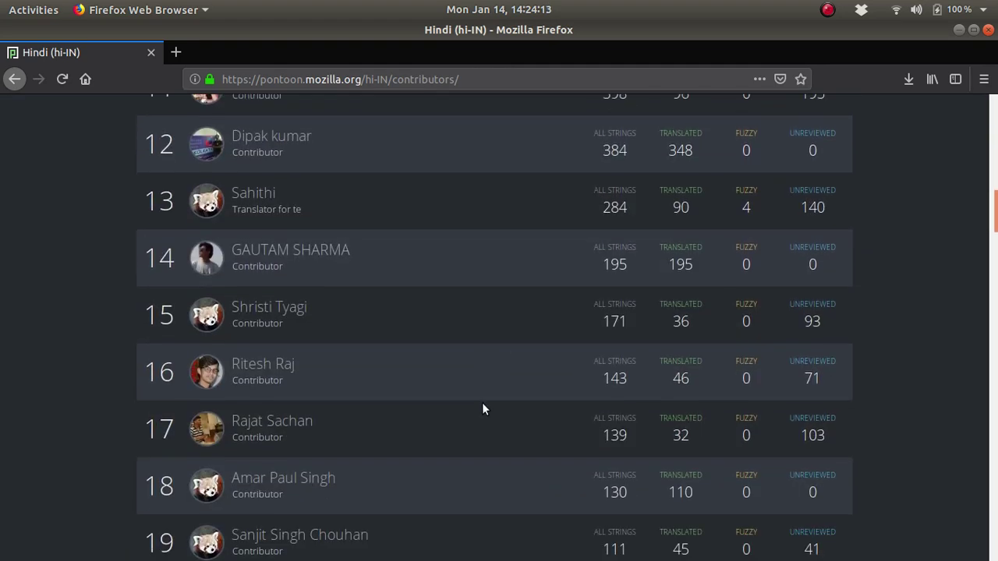
scroll(475, 393, "down", 8)
scroll(473, 394, "up", 20)
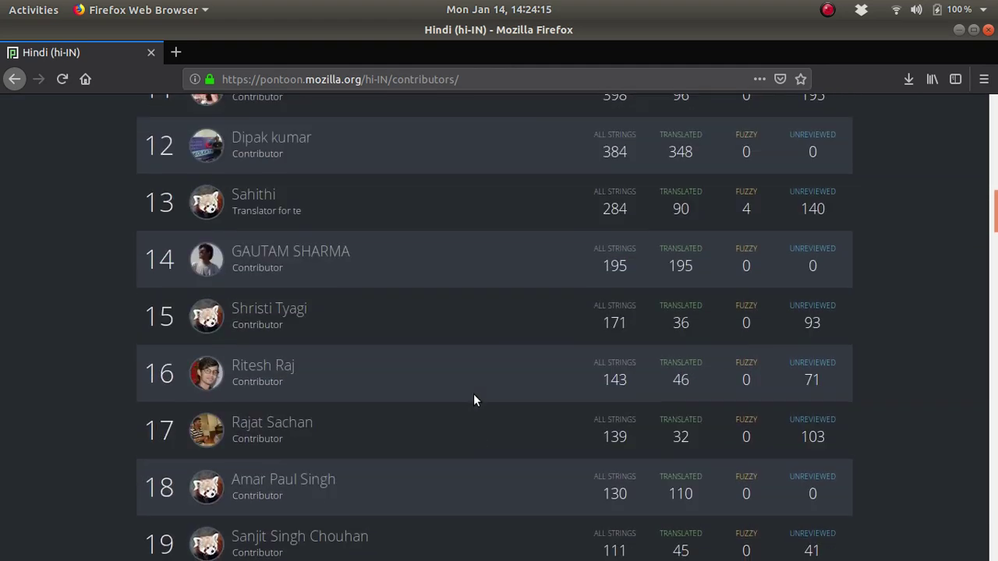
scroll(474, 395, "up", 13)
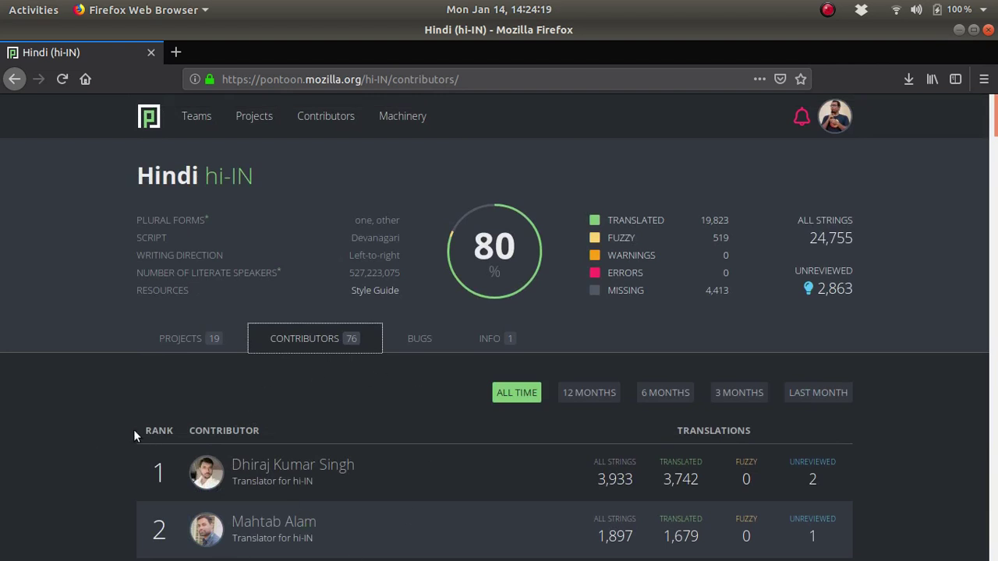
Step: Show the Hindi team's Info page and scroll down to the Tools Training links
left_click(494, 340)
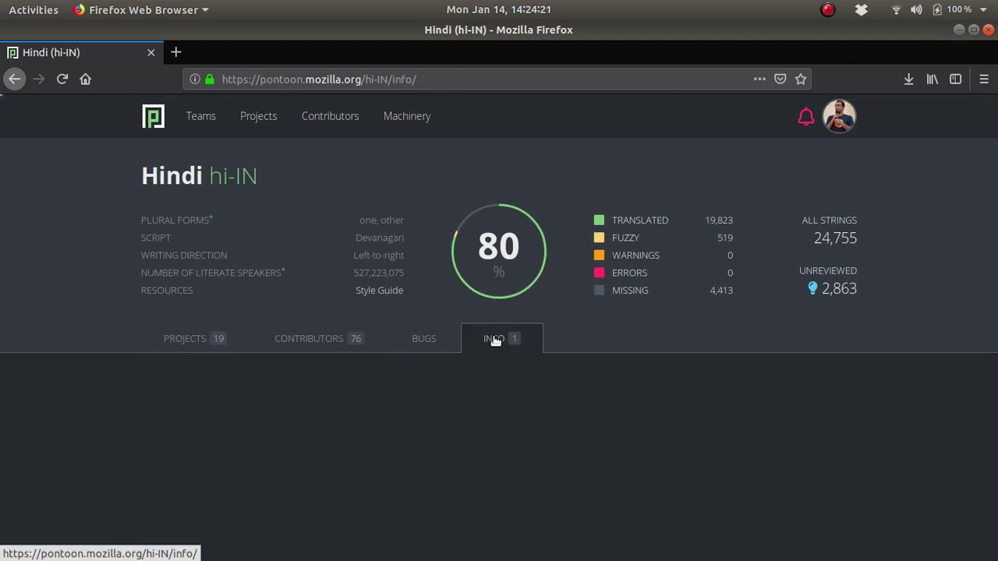
scroll(327, 382, "down", 3)
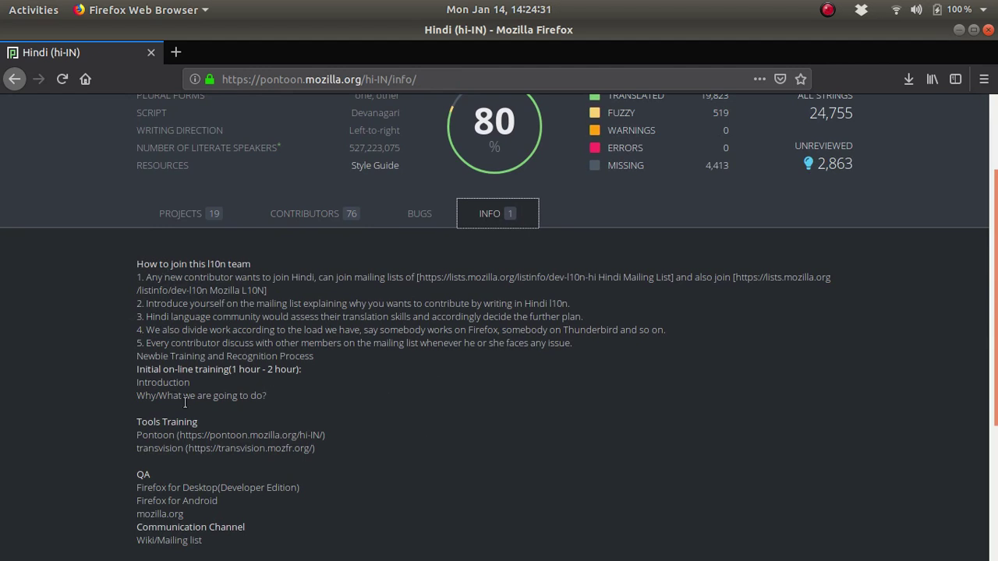
scroll(309, 396, "down", 2)
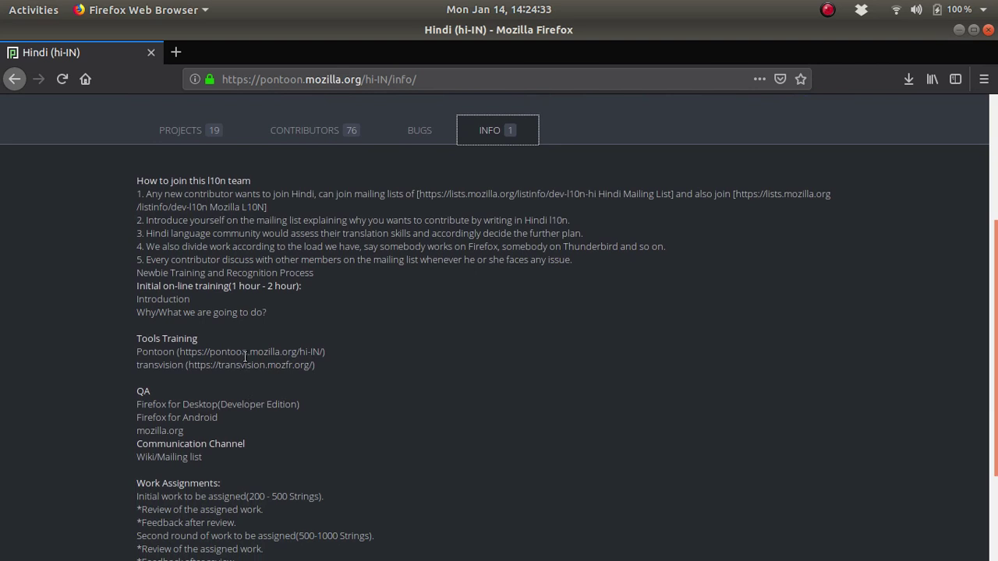
Step: Select parts of the Pontoon address under Tools Training, then clear the selection
double_click(246, 356)
double_click(300, 348)
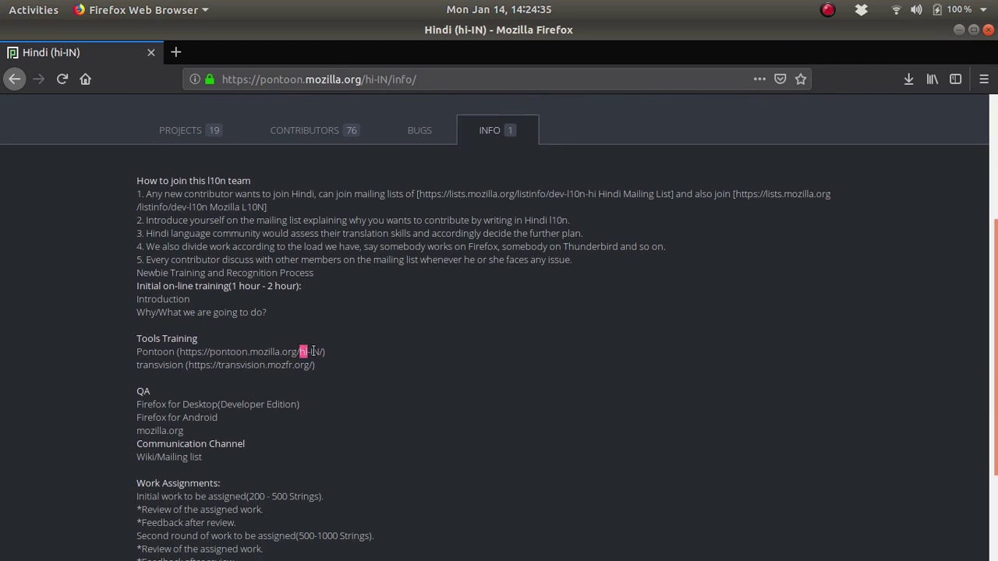
mouse_move(322, 355)
left_mouse_down()
mouse_move(137, 352)
mouse_move(314, 372)
left_mouse_up()
key("ctrl+c")
left_click(207, 386)
Step: Load transvision.mozfr.org in a new browser tab
left_click(176, 53)
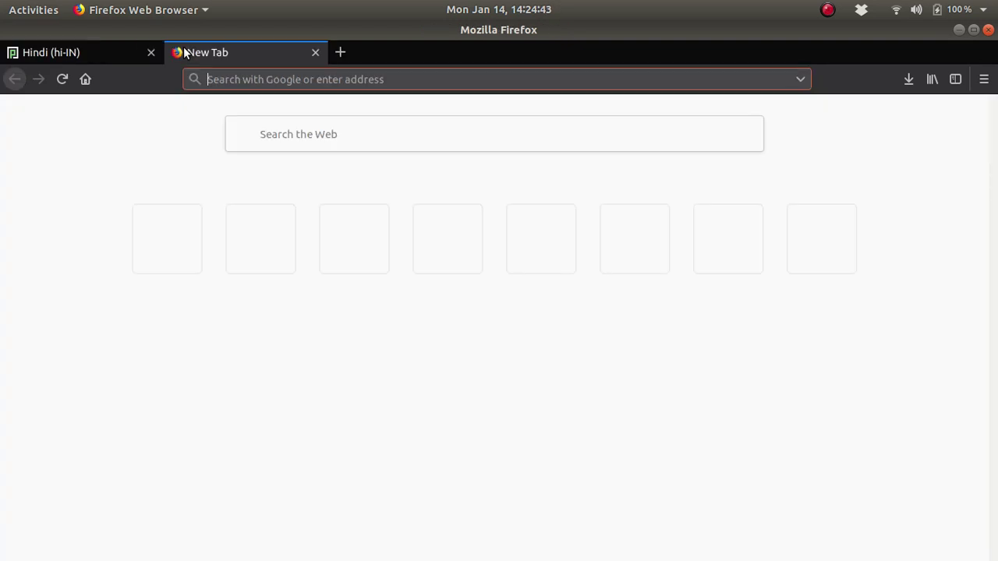
key("ctrl+v")
key("Return")
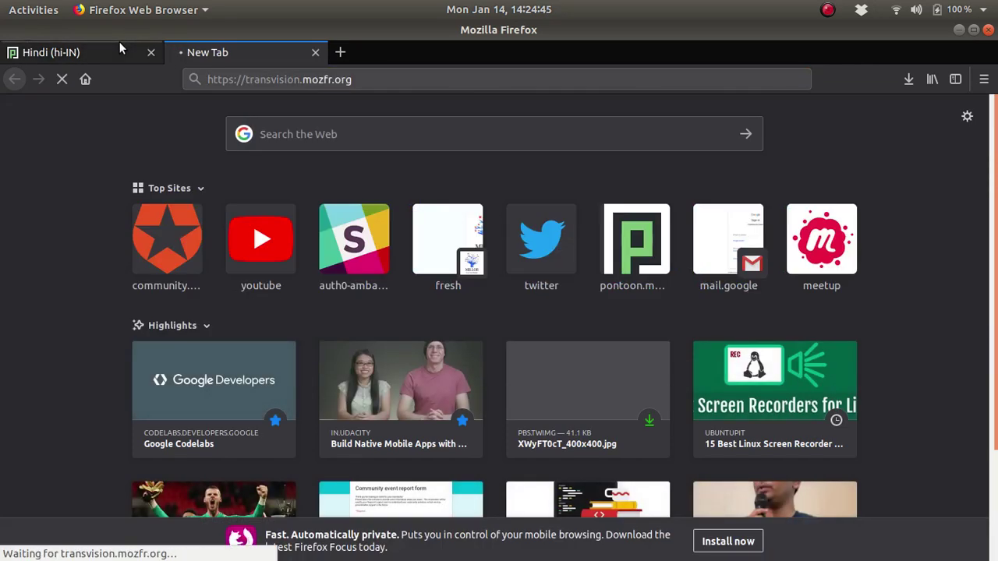
Step: Back on the Pontoon tab, show the Hindi team's Projects list again
left_click(119, 44)
scroll(129, 399, "down", 3)
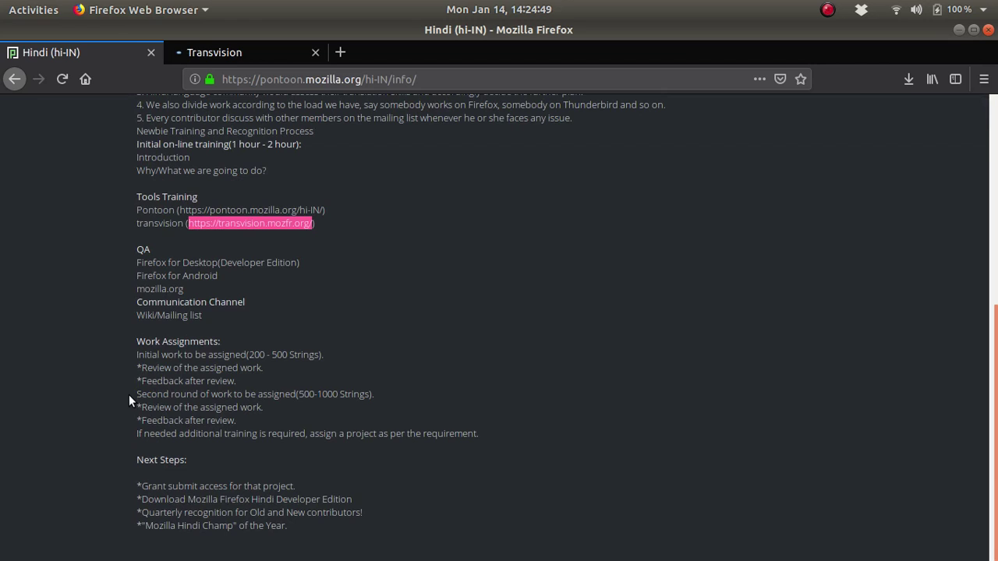
scroll(128, 395, "up", 8)
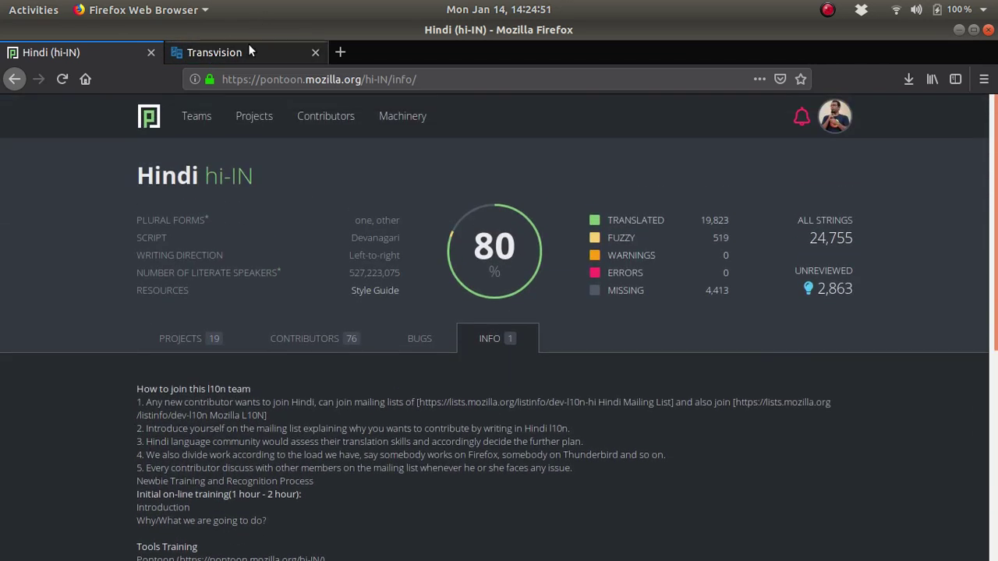
left_click(181, 338)
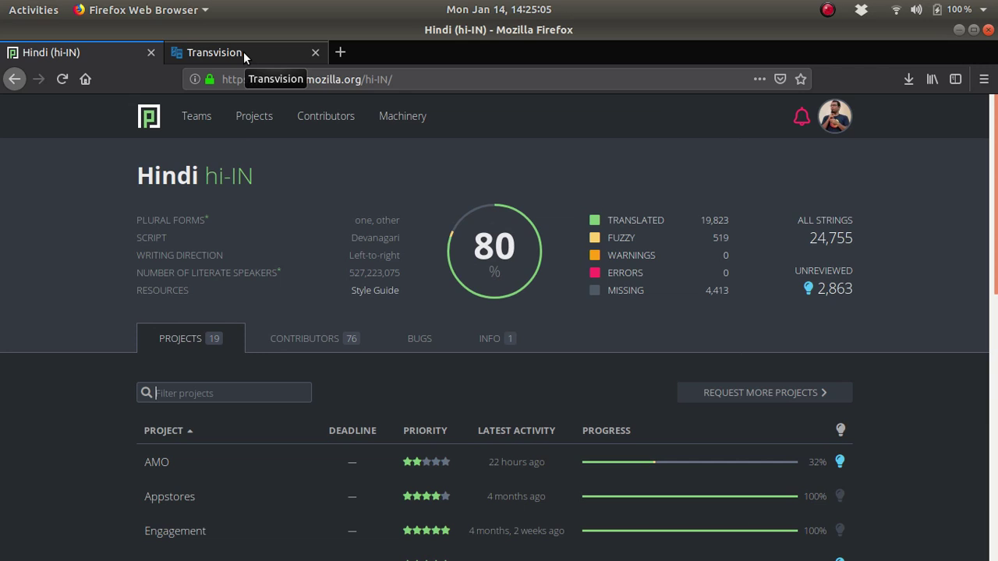
Step: On the Transvision tab, enter 'firef' as a test search term, then erase it
left_click(244, 53)
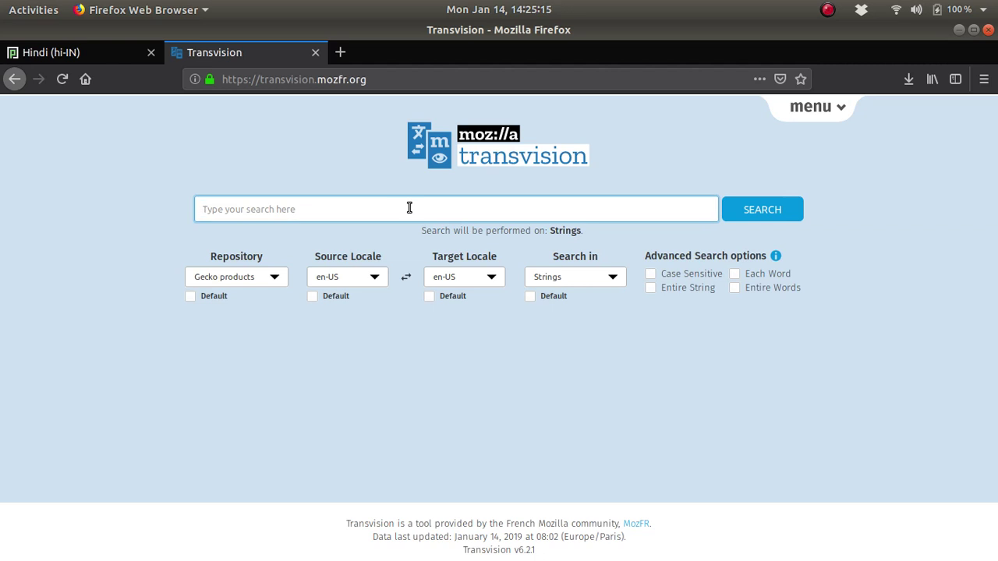
type("firefo")
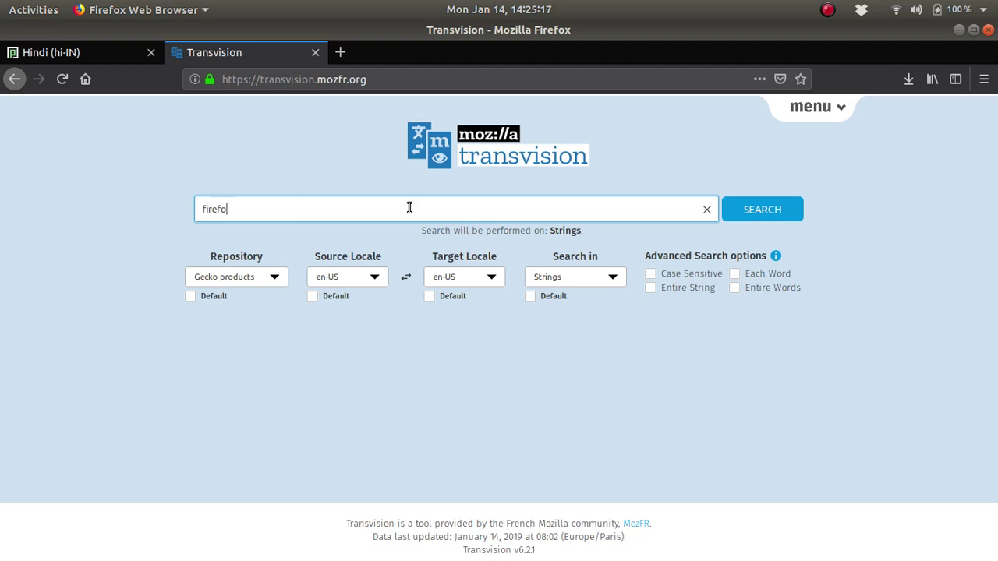
key("BackSpace")
key("BackSpace")
key("BackSpace")
key("BackSpace")
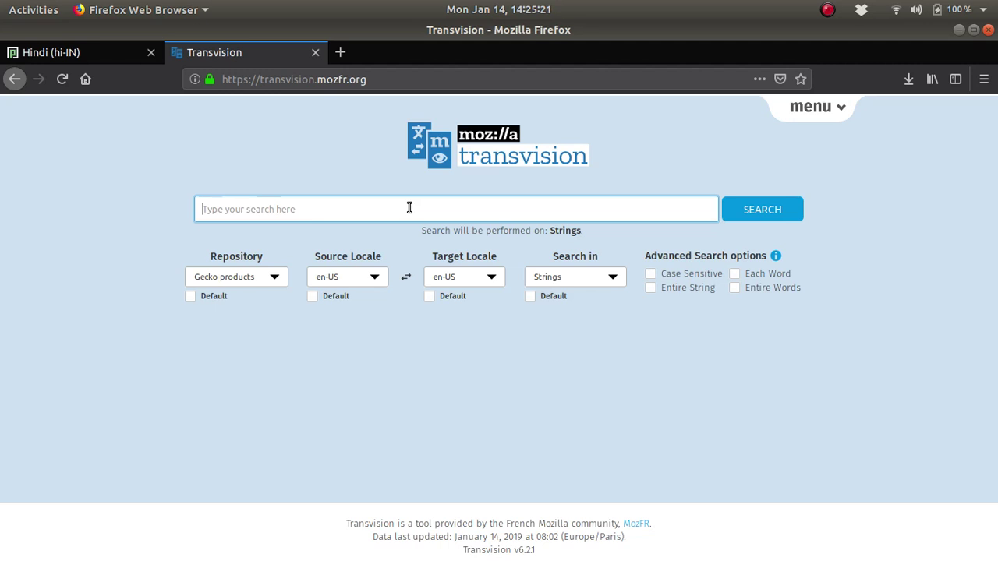
Step: Back in Pontoon, open the Hindi Firefox project's missing strings
left_click(75, 53)
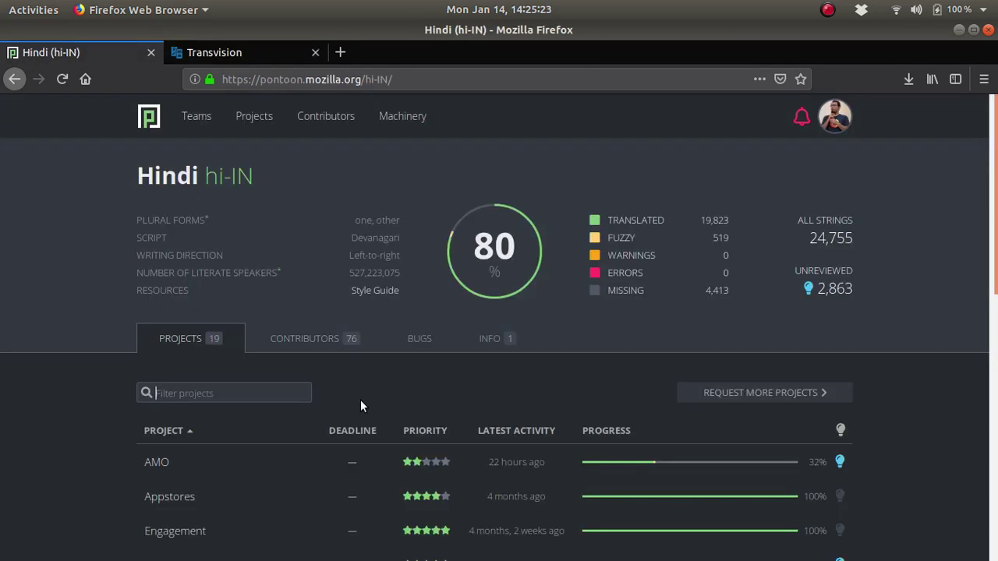
scroll(74, 437, "down", 5)
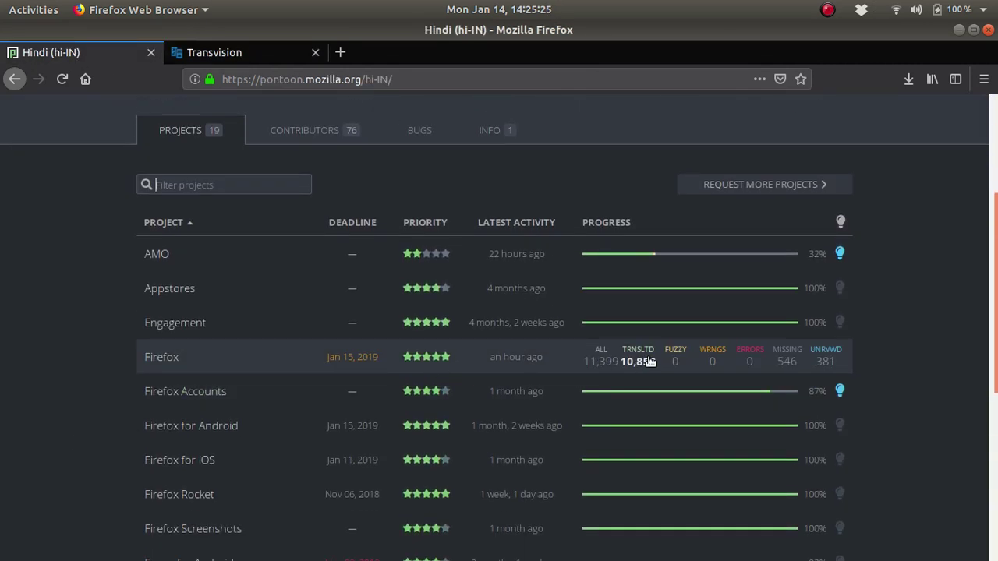
left_click(286, 396)
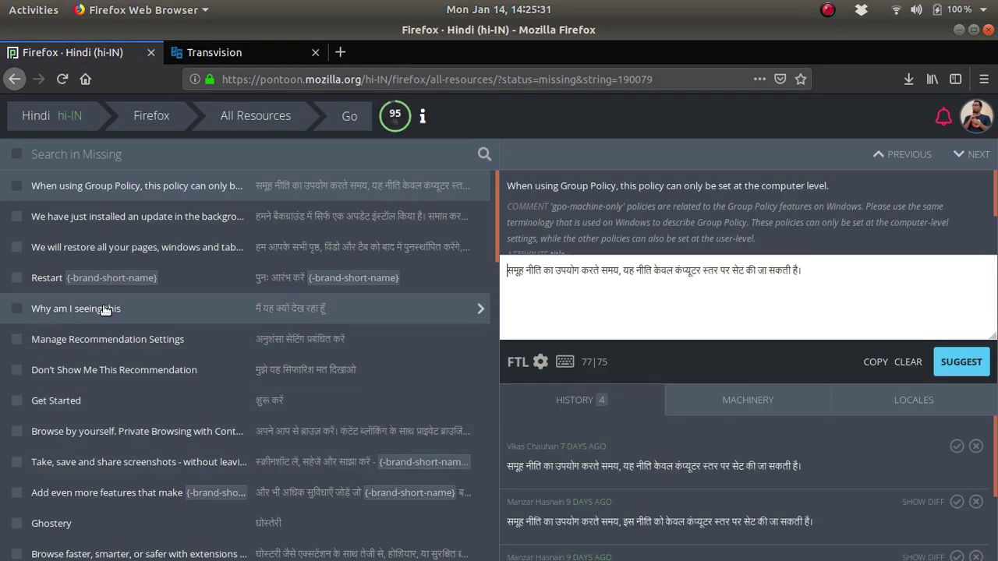
Step: Open the 'Don't Show Me This Recommendation' string and select 'Recommendation' in its source text
scroll(156, 379, "down", 2)
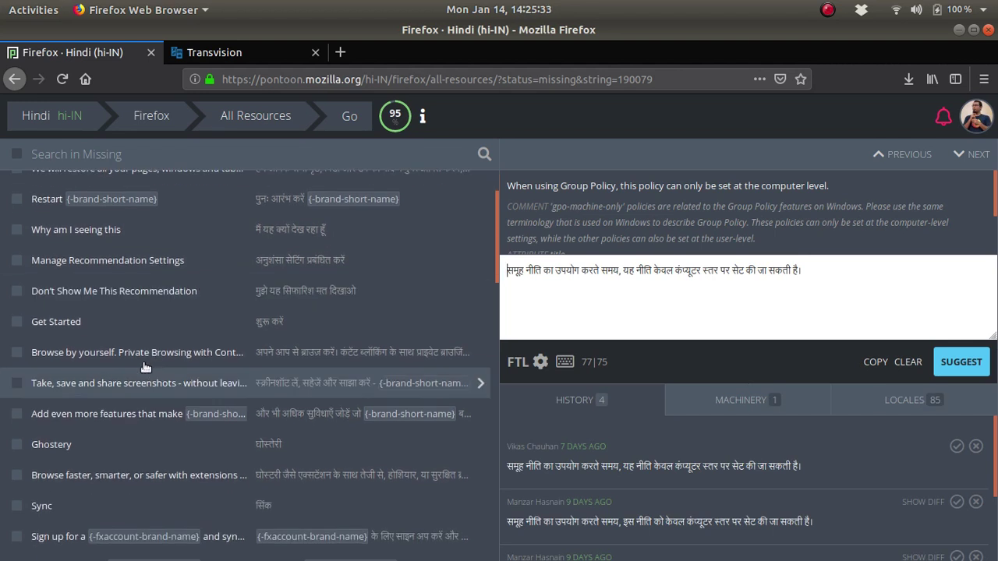
left_click(142, 293)
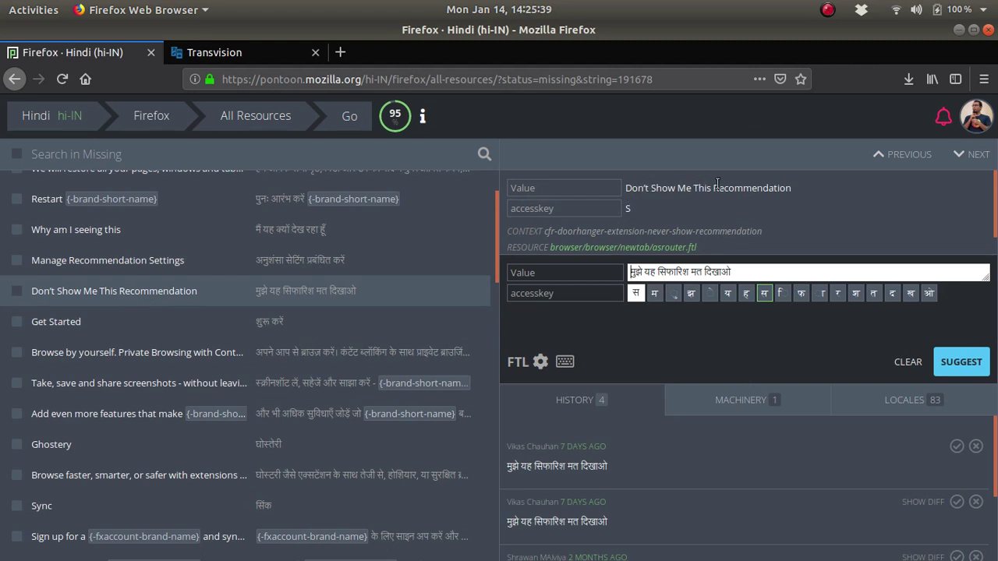
left_click_drag(713, 188, 796, 192)
key("ctrl+c")
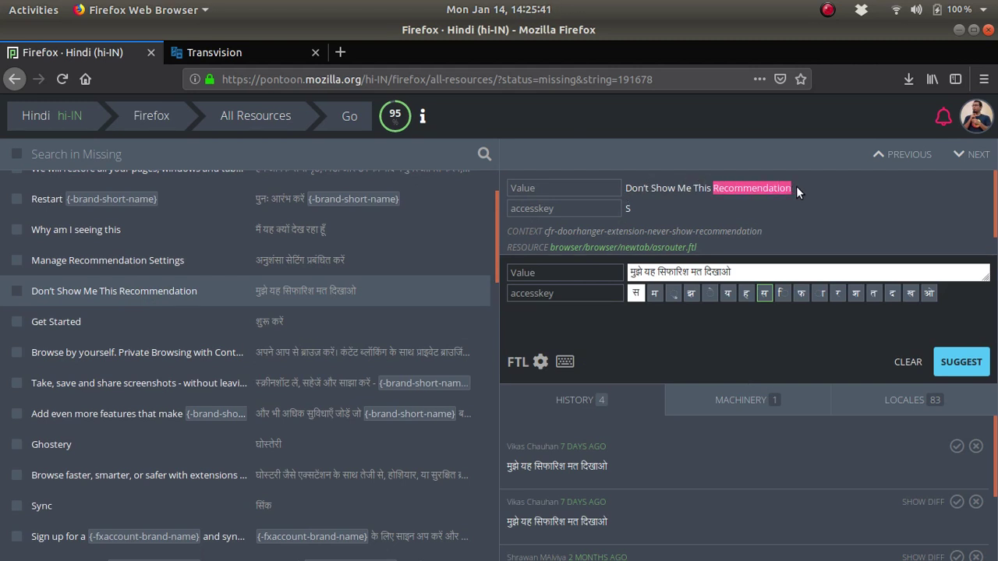
Step: Search Transvision for 'Recommendation' with hi-IN as the target locale
left_click(262, 54)
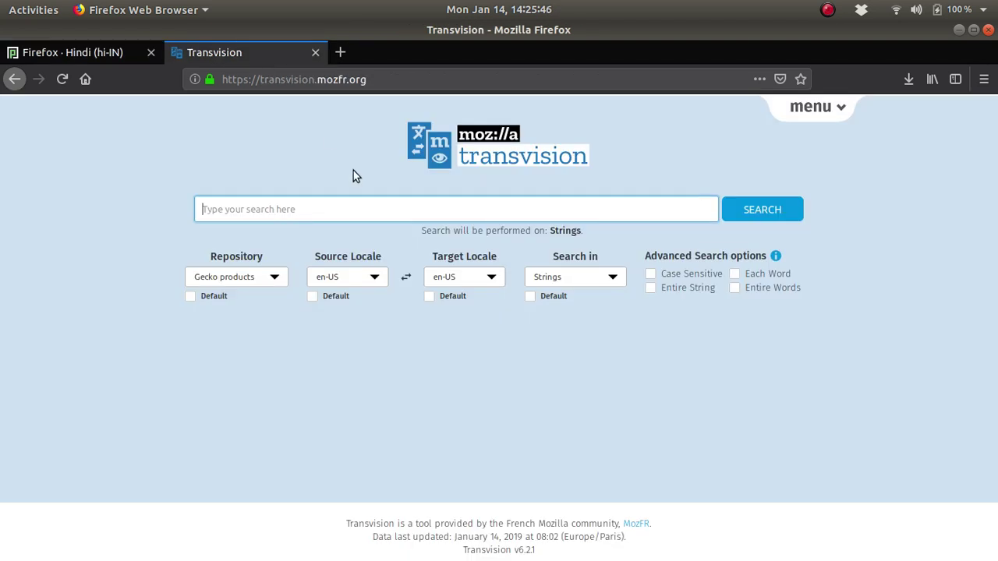
key("ctrl+v")
left_click(320, 203)
left_click(152, 296)
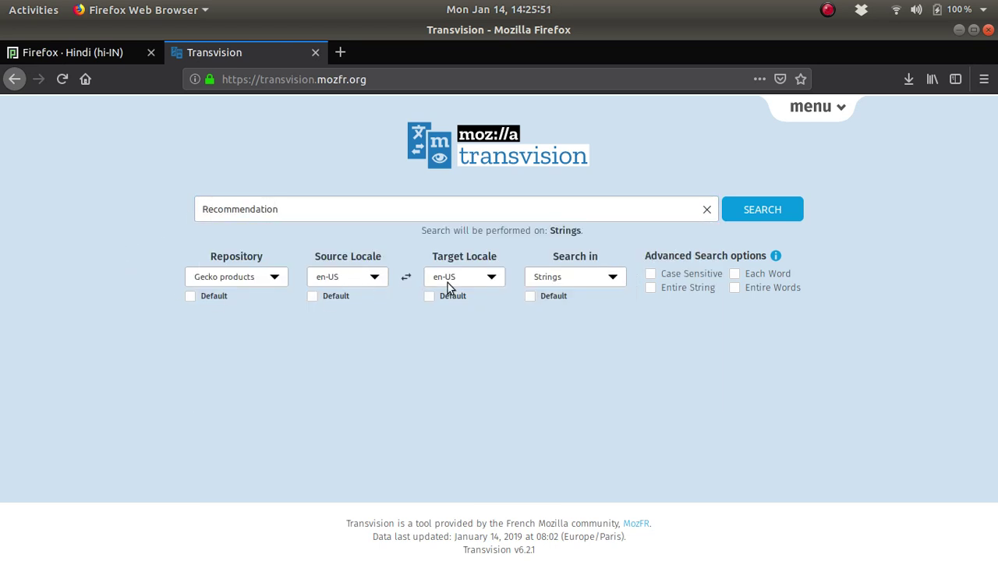
left_click(473, 279)
scroll(465, 323, "down", 9)
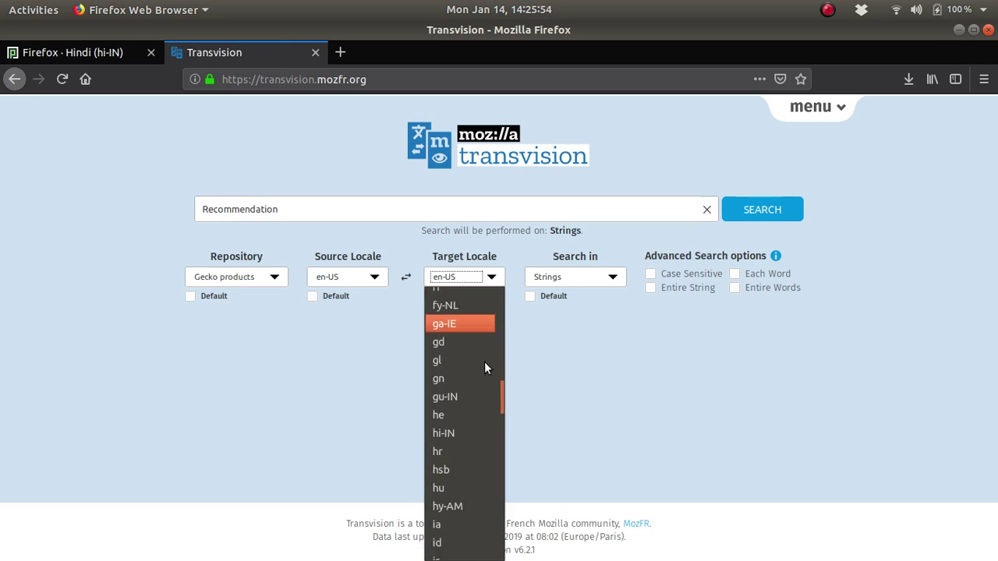
left_click(462, 434)
left_click(768, 210)
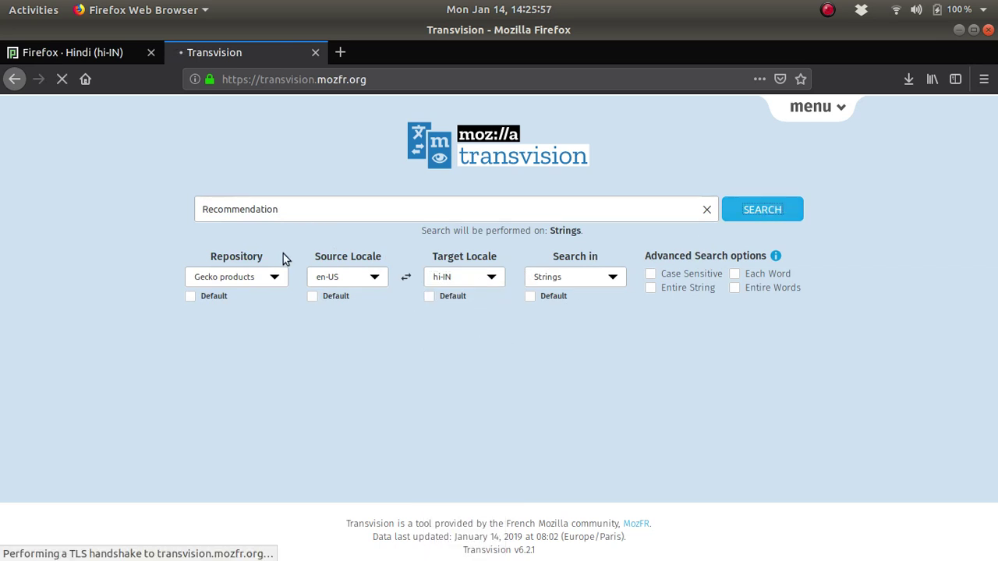
Step: Copy the existing Hindi translation सिफारिश and go back to the Pontoon editor
scroll(557, 314, "down", 5)
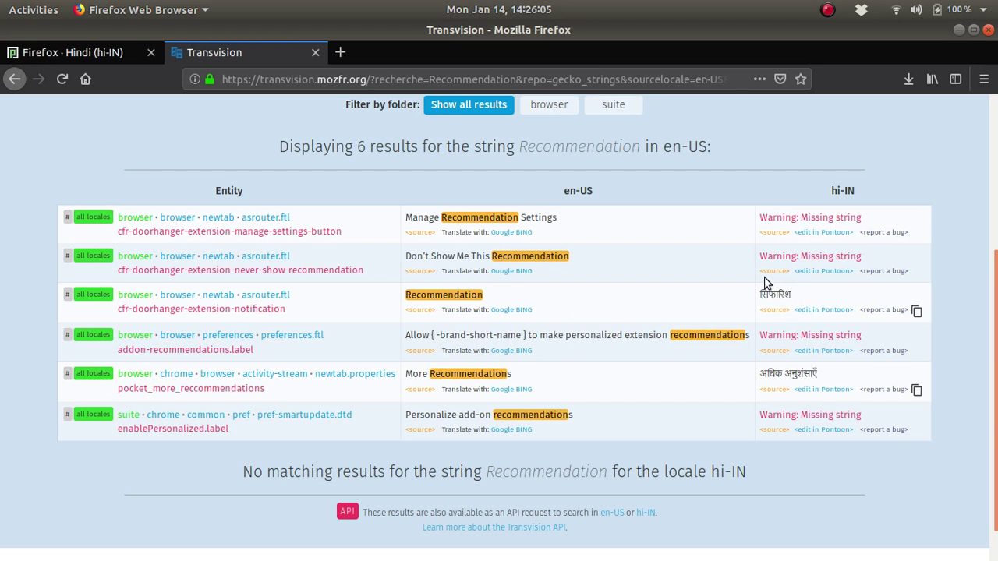
left_click(917, 311)
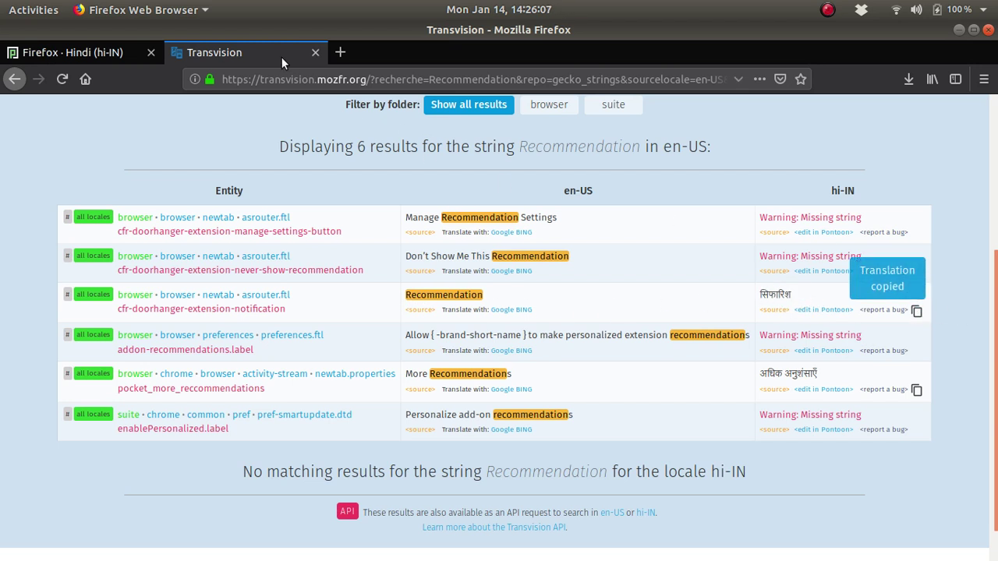
left_click(70, 53)
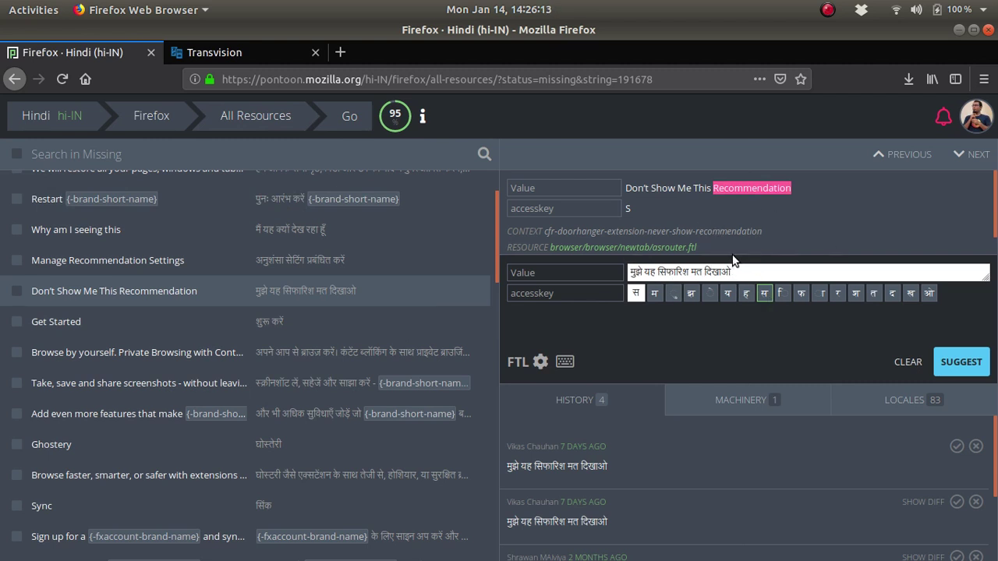
Step: Open Bing Microsoft Translator in a new tab via the 'tran' address-bar suggestion
left_click(548, 134)
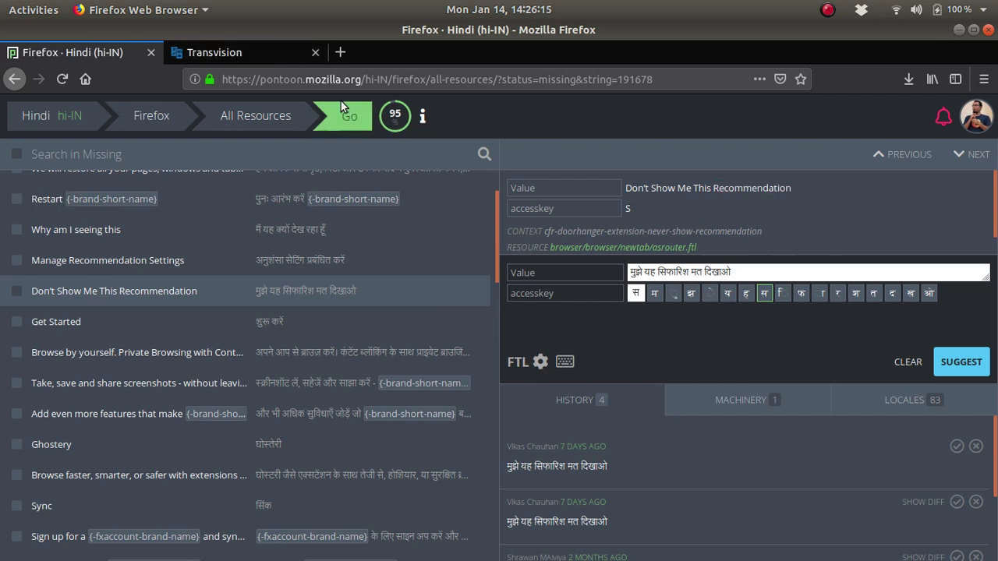
left_click(339, 52)
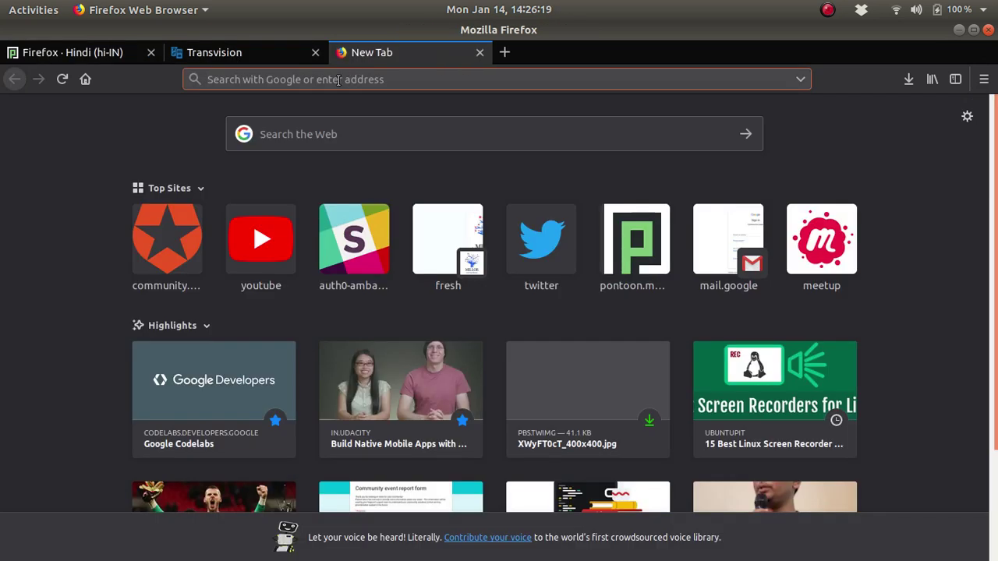
type("transvision.mozfr.org/")
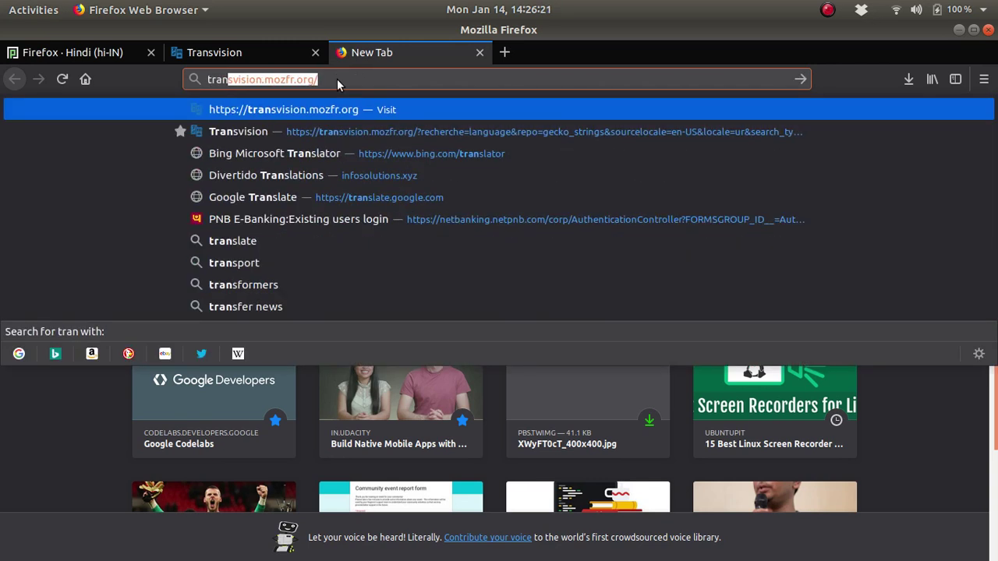
key("Down")
key("Down")
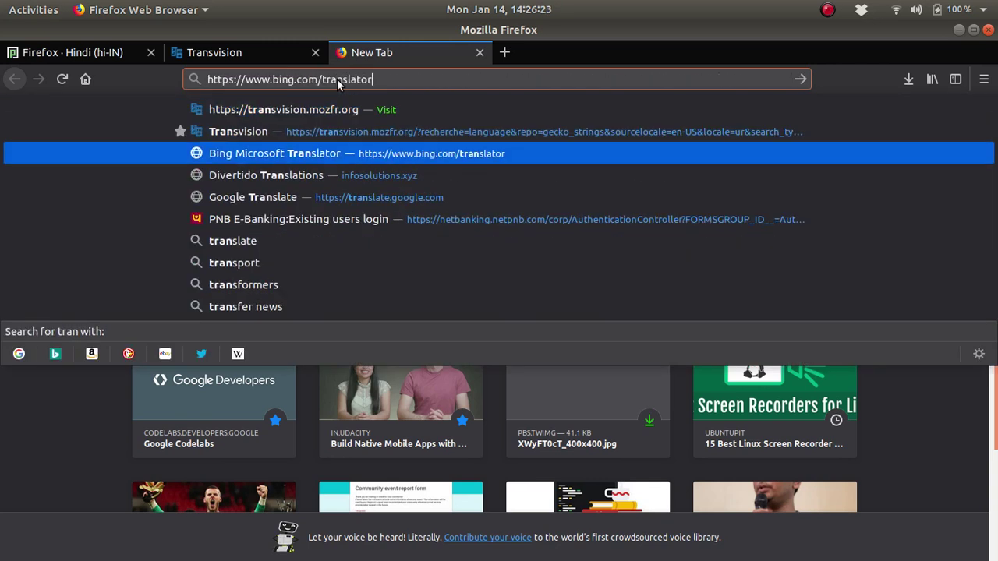
key("Return")
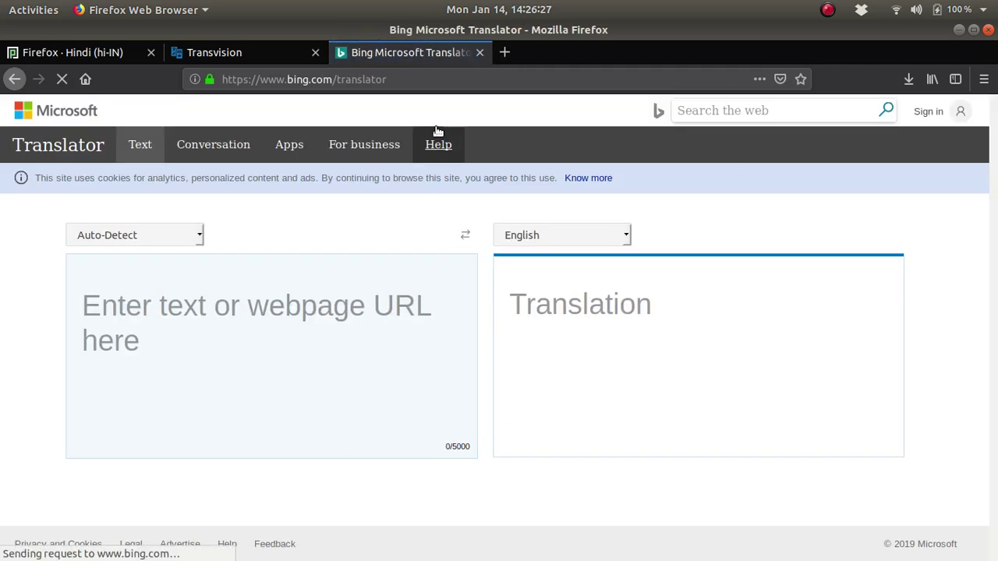
Step: Open Google Translate (translate.google.com) in another new tab from the address bar
left_click(504, 52)
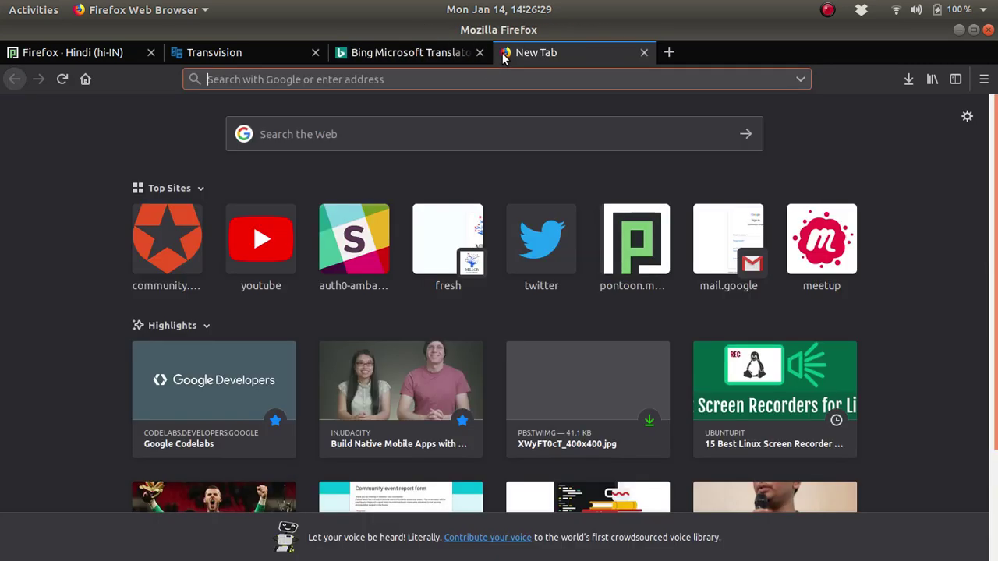
type("goo")
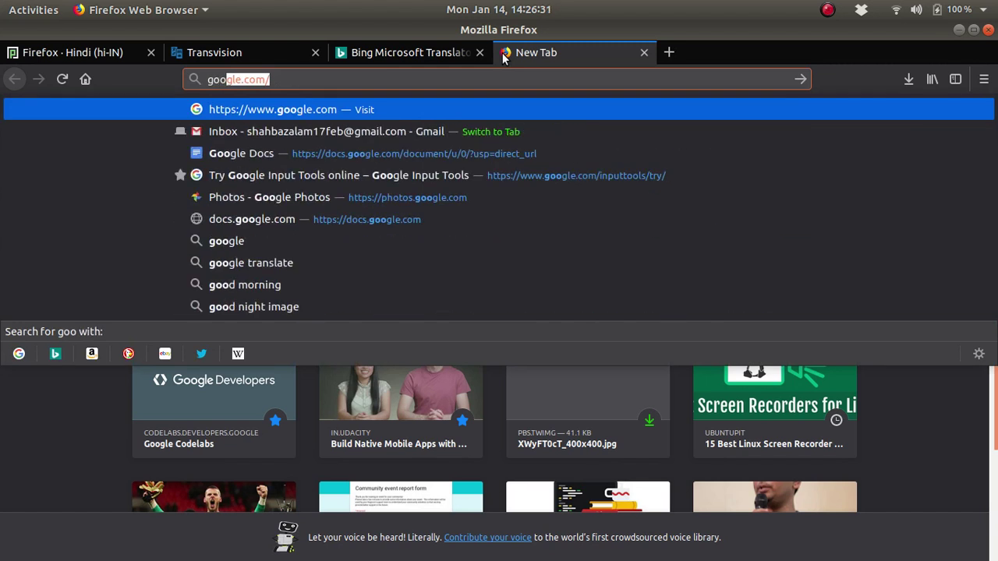
type("glr")
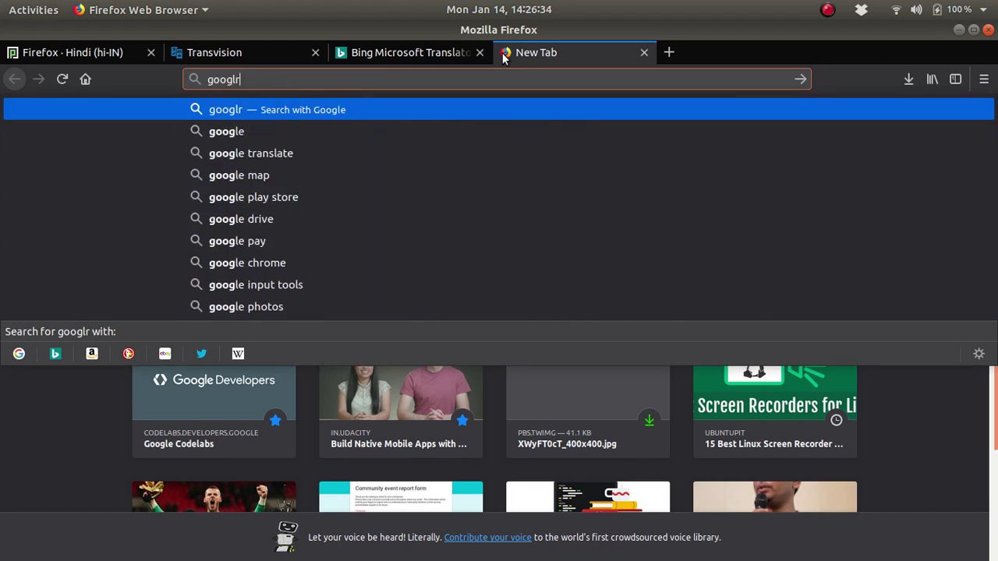
key("BackSpace")
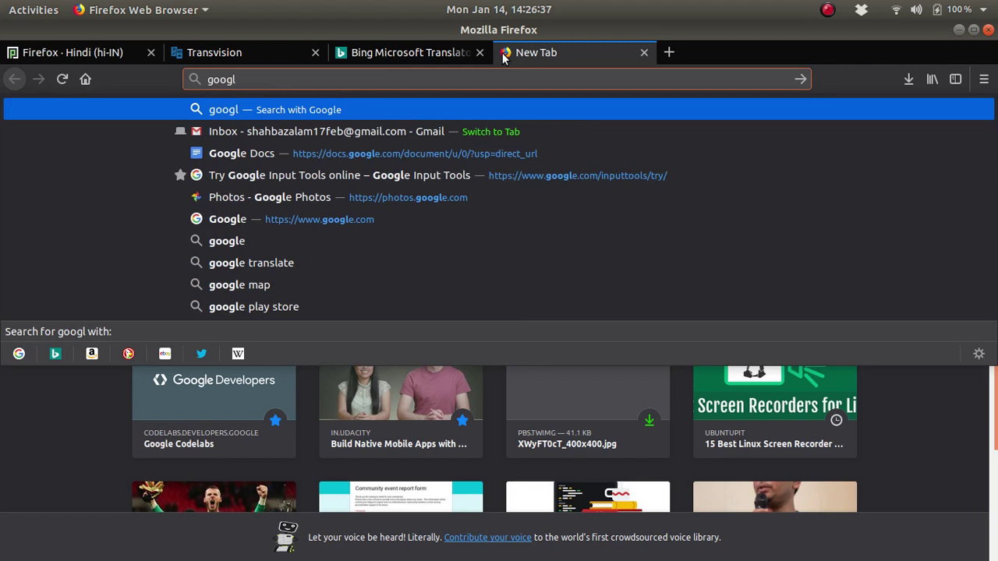
type("e.tr")
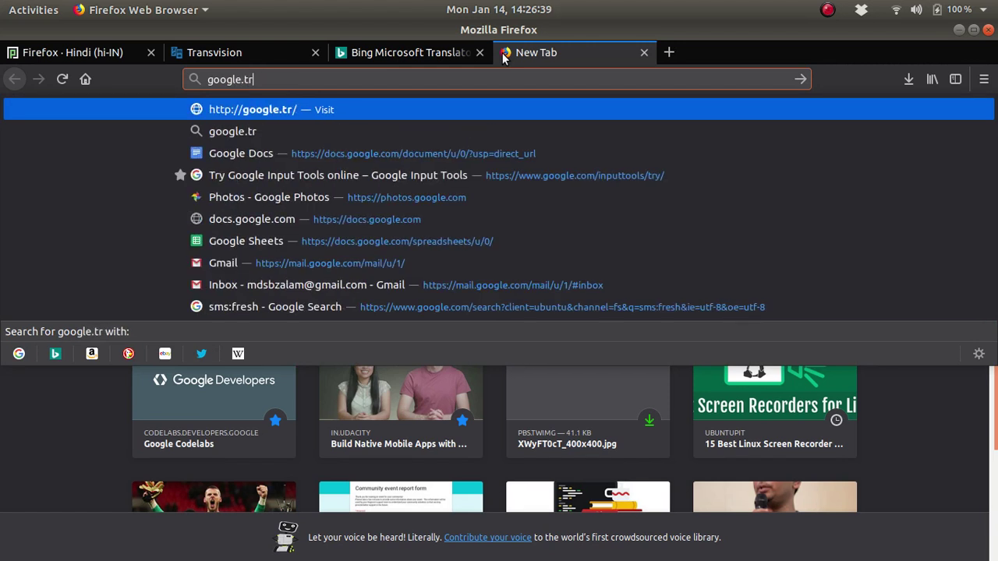
type("a")
key("ctrl+a")
type("tran")
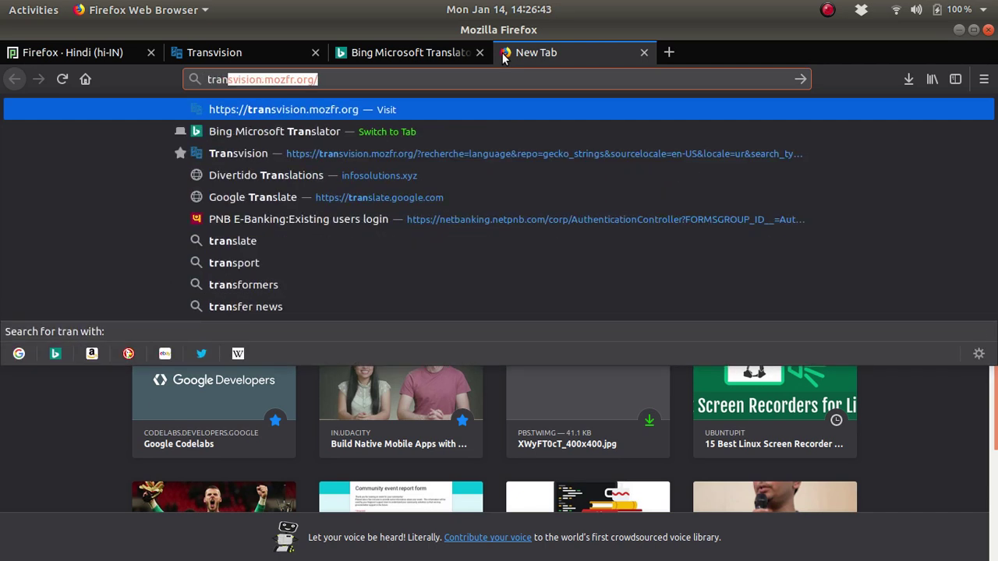
key("Right")
key("Down")
key("Down")
key("Down")
key("Down")
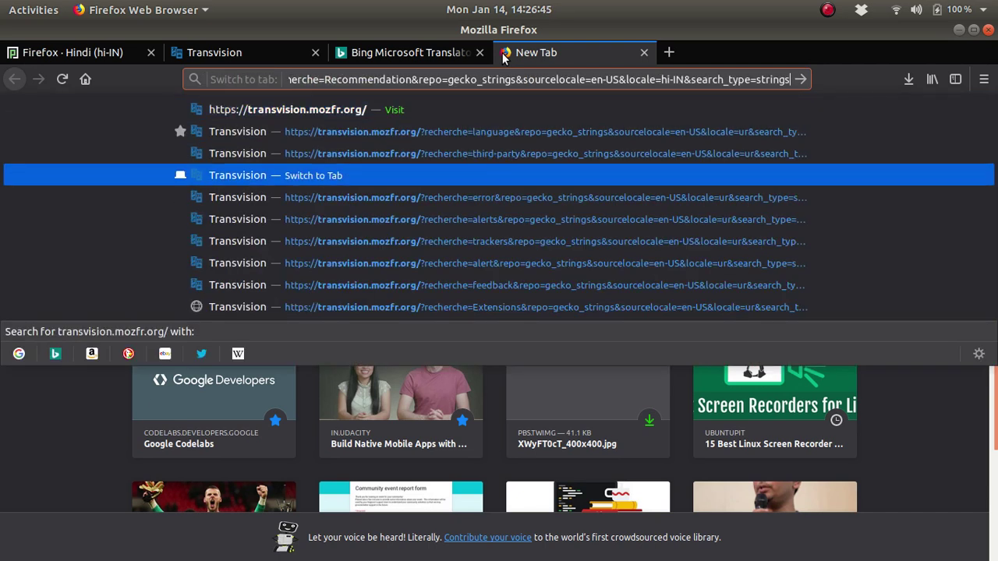
key("ctrl+a")
type("trab")
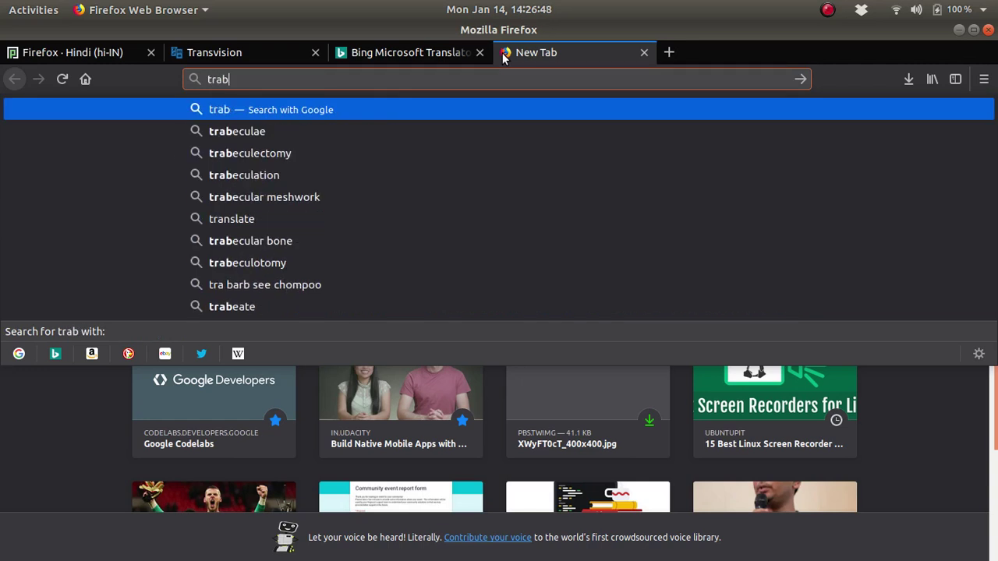
key("BackSpace")
type("nsla")
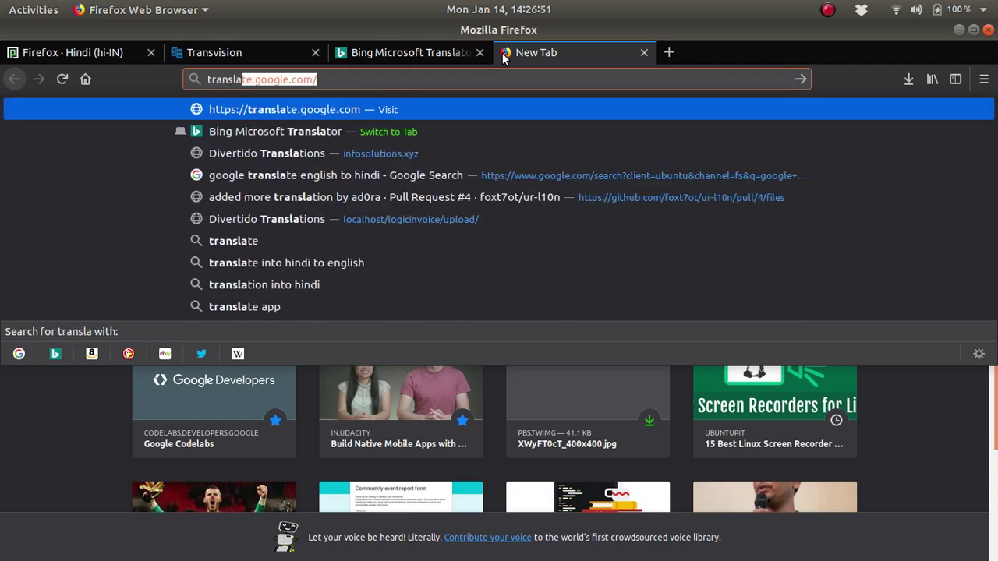
key("Return")
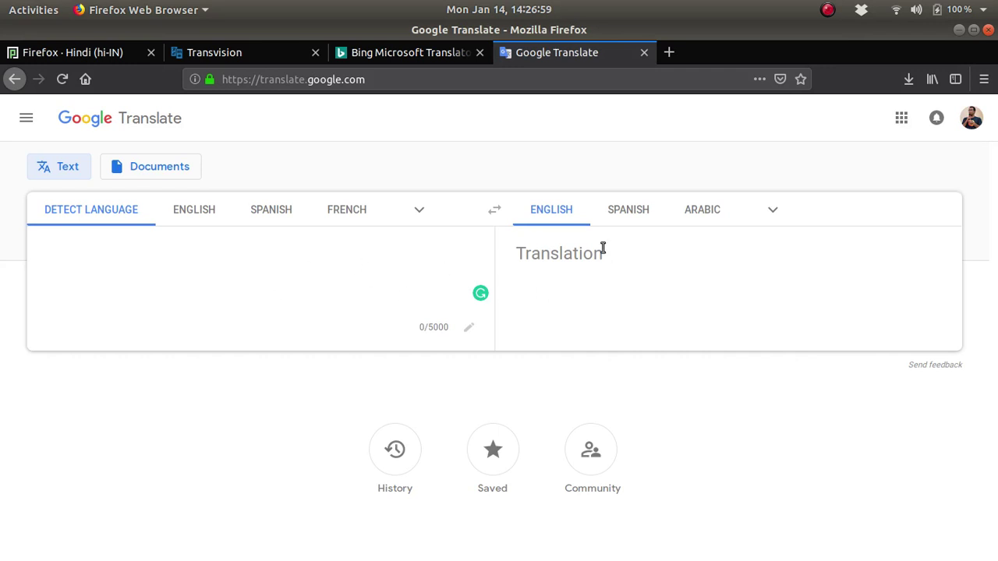
Step: Open Try Google Input Tools in a new tab and set the input language to Hindi
left_click(674, 58)
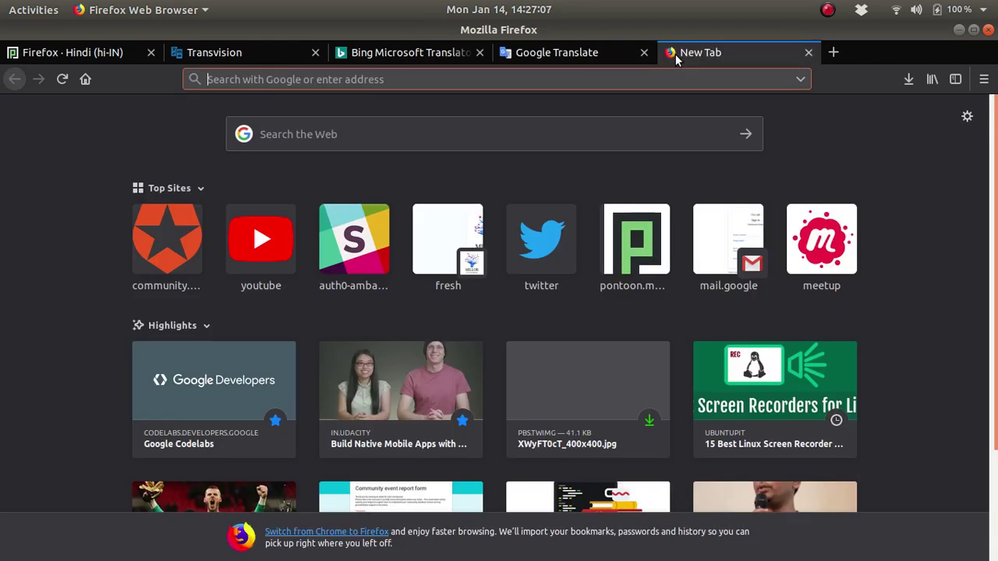
type("try")
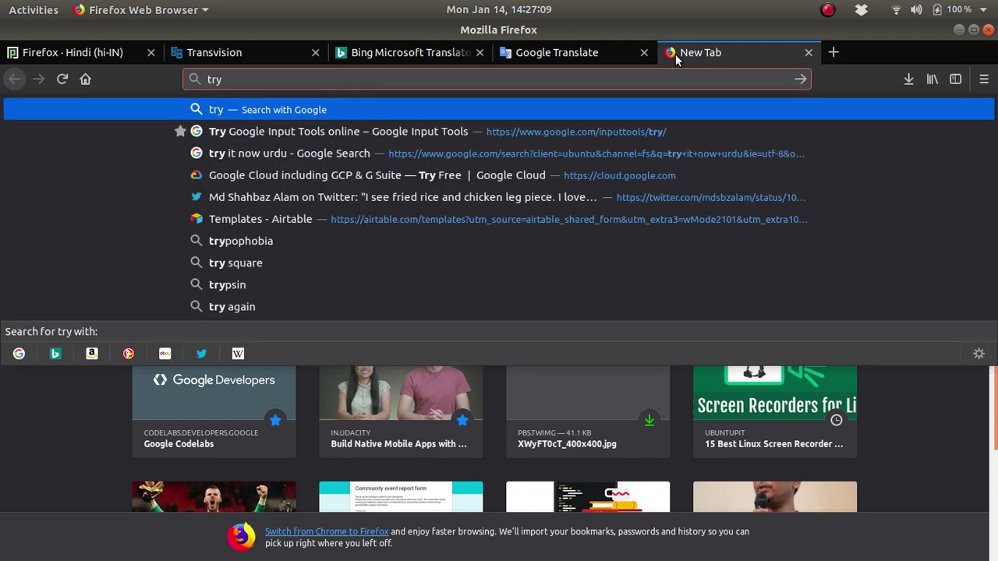
left_click(618, 134)
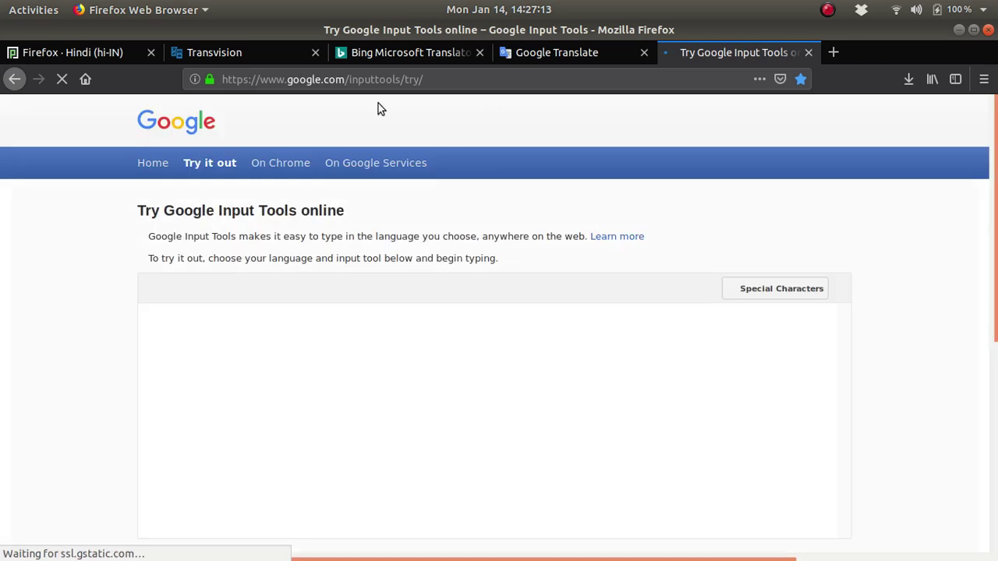
left_click(184, 290)
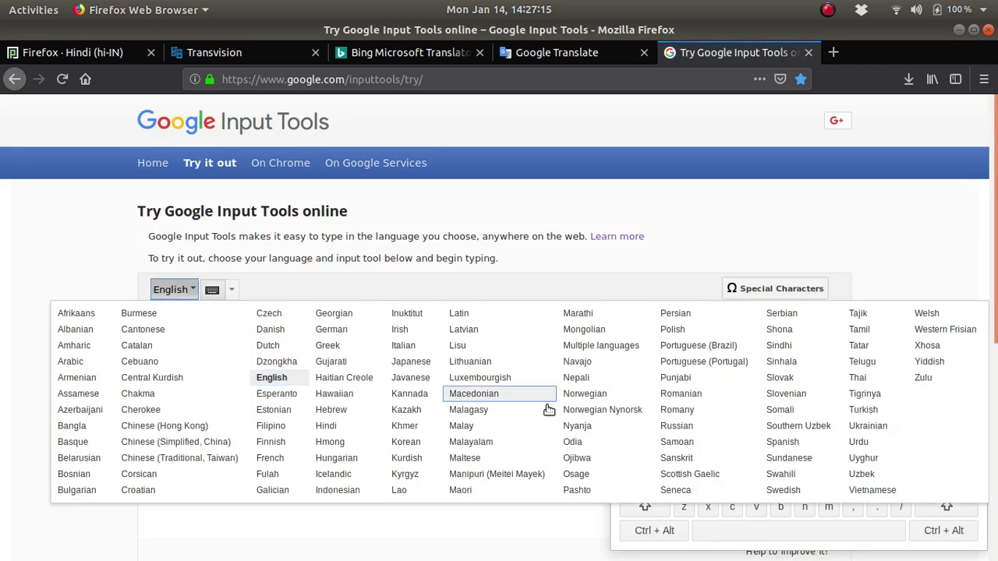
left_click(332, 427)
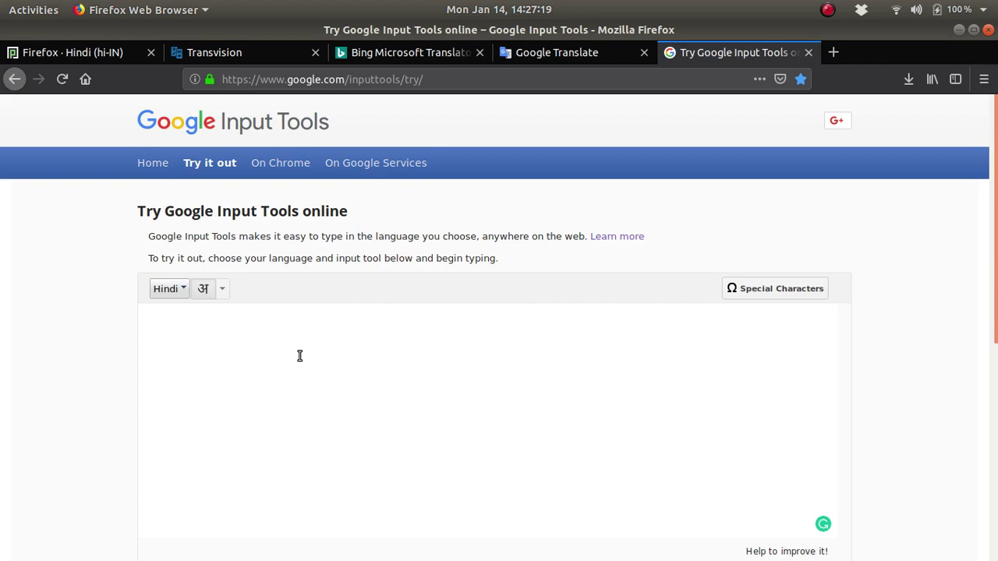
Step: Type 'tum kaise ho?' transliterated into Hindi as तुम कैसे हो?, then add a new line
type("tum")
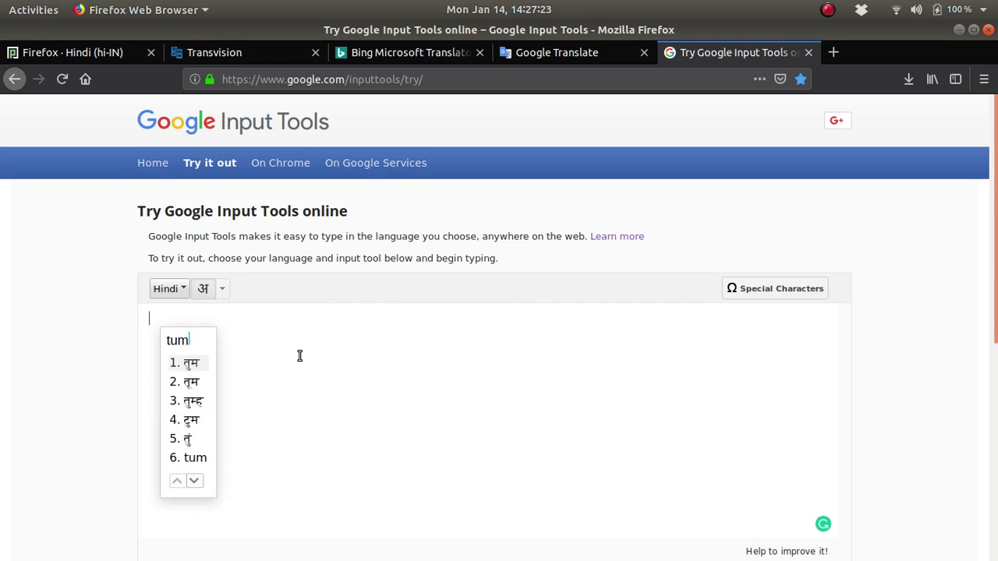
left_click(194, 367)
type("kai")
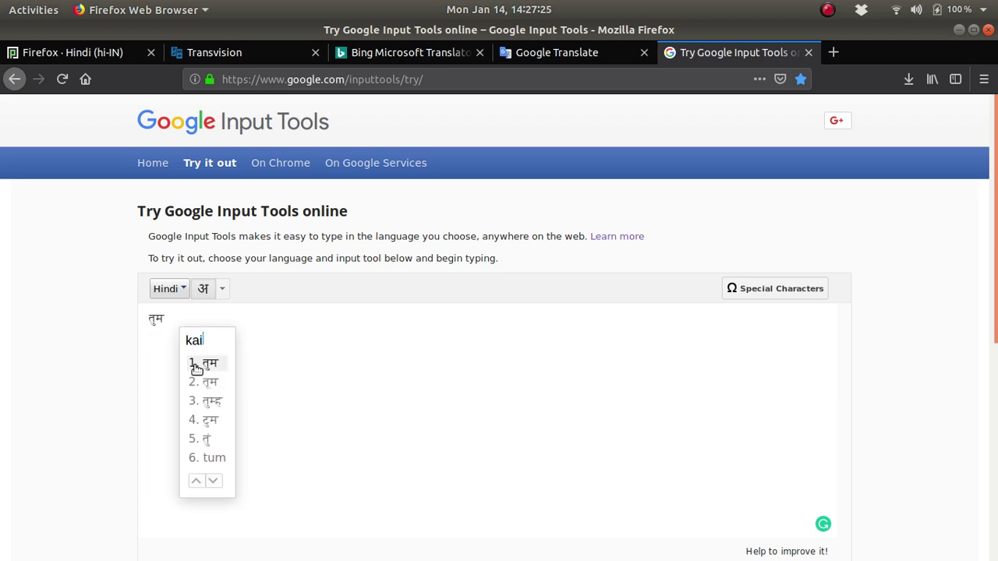
type("se")
left_click(196, 364)
type("ho")
left_click(195, 366)
type("?")
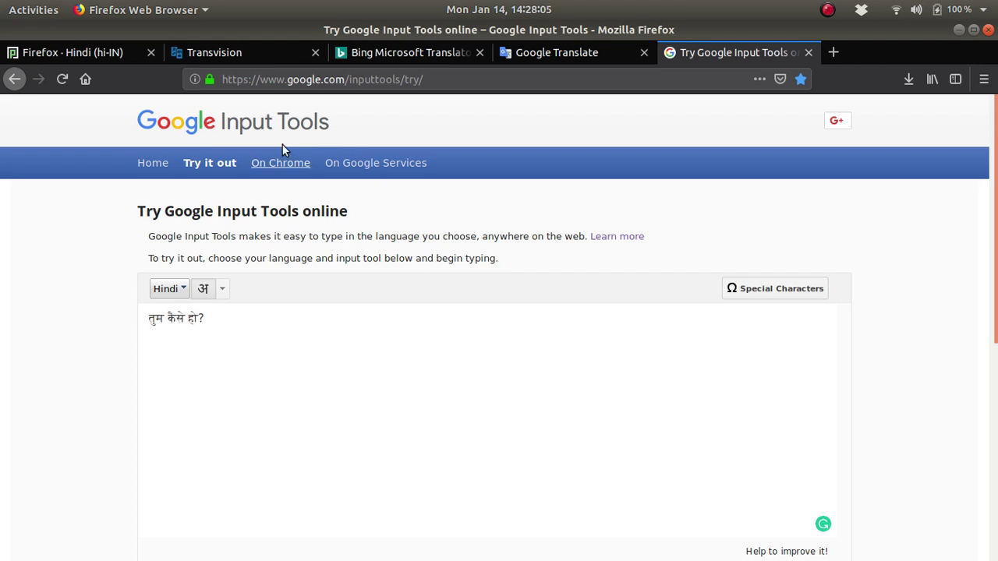
key("Return")
Step: Return to Pontoon's Hindi editor showing 'Don't Show Me This Recommendation' and its Hindi translation
left_click(66, 52)
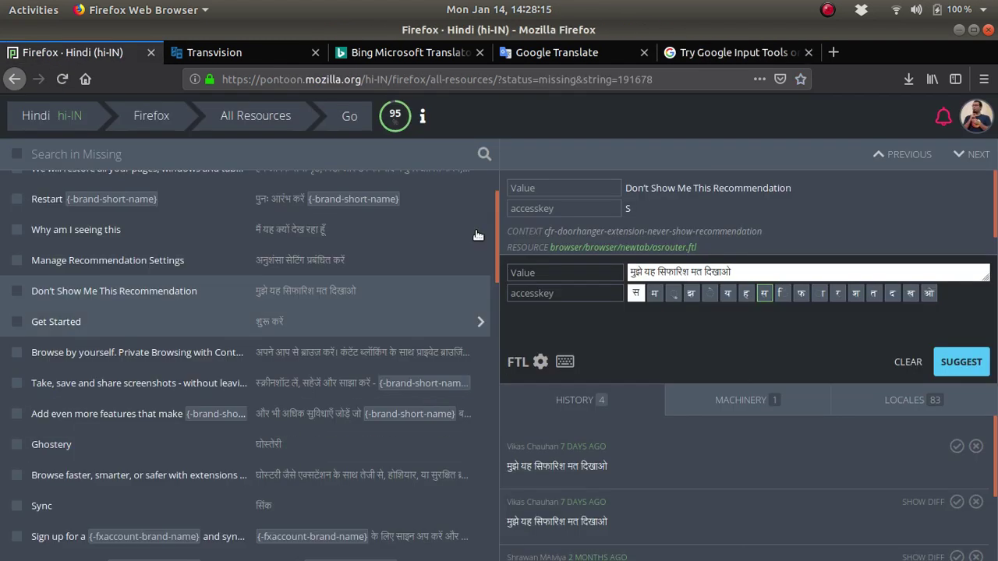
scroll(310, 292, "up", 2)
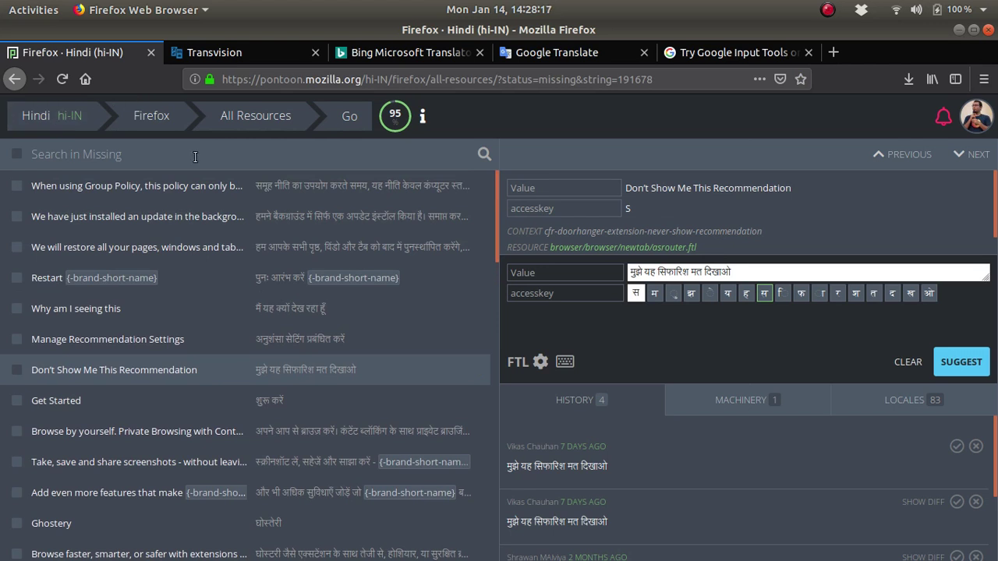